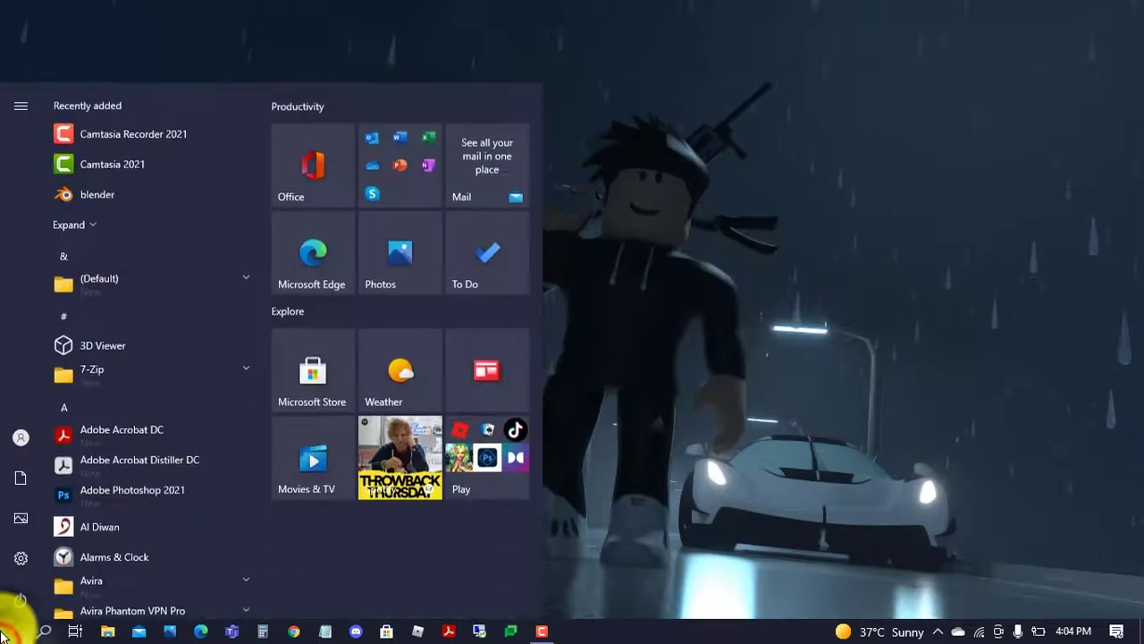
Launch Roblox Studio and create a new place from the Classic Baseplate template
{"action": "type", "text": "ROB"}
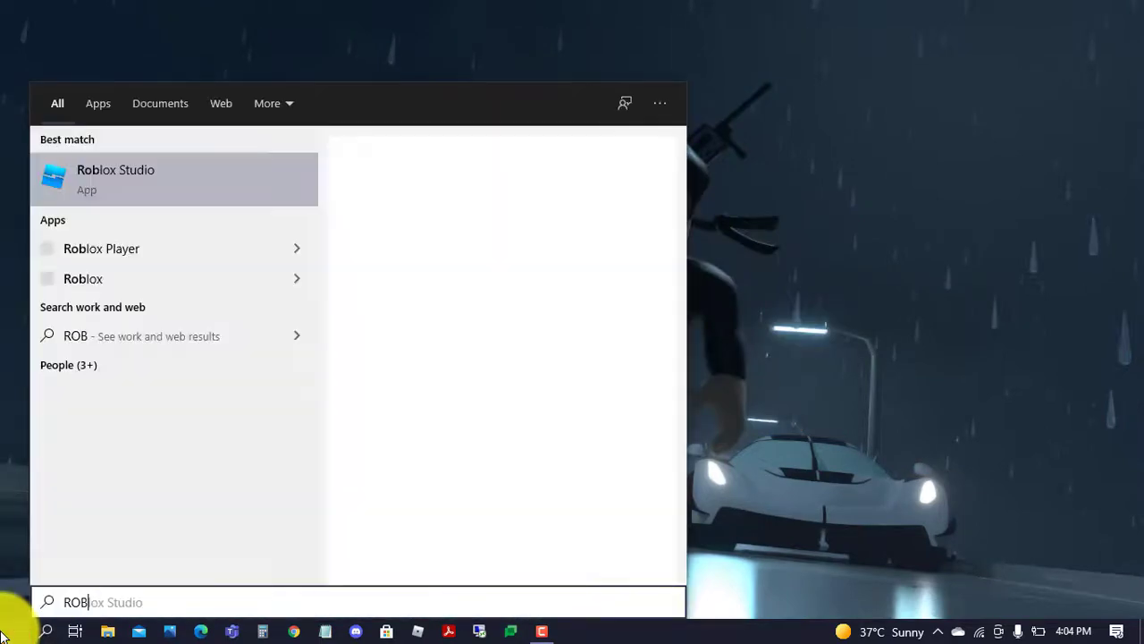
{"action": "key", "text": "Return"}
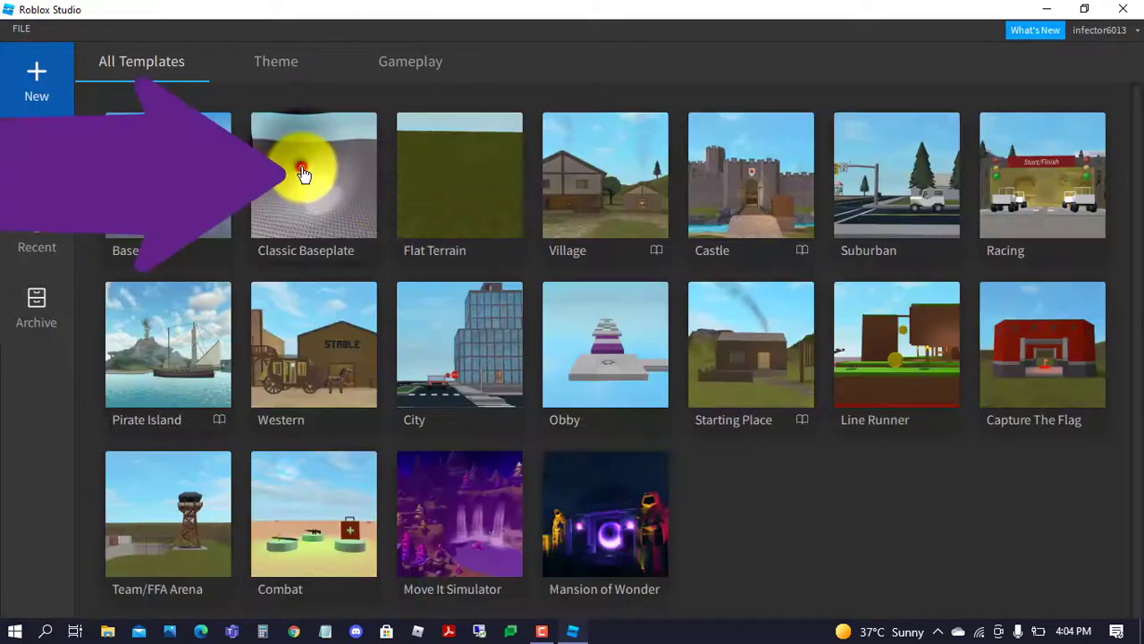
{"action": "left_click", "coordinate": [304, 174]}
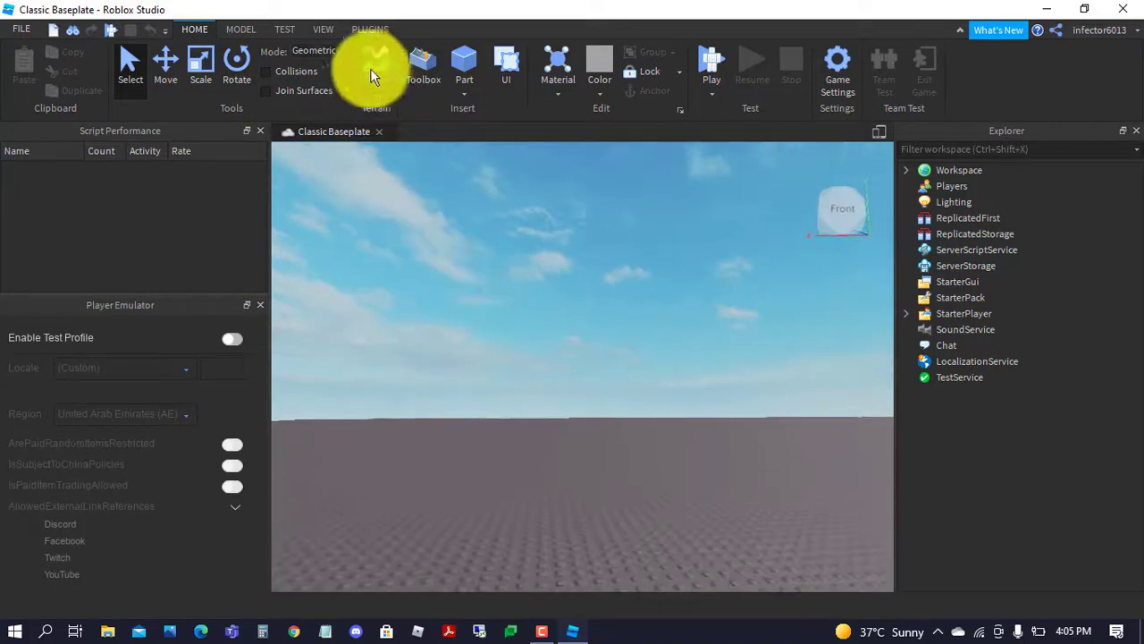
Insert the user's own avatar as an Old R15 rig with the Character Inserter plugin and close the plugin
{"action": "left_click", "coordinate": [360, 29]}
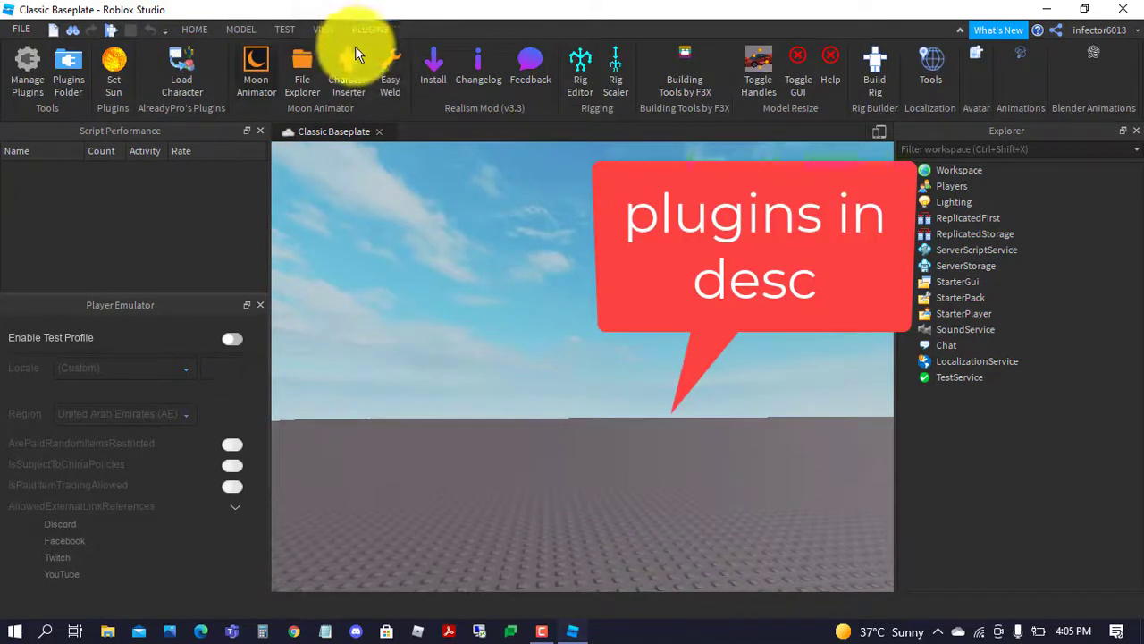
{"action": "left_click", "coordinate": [352, 68]}
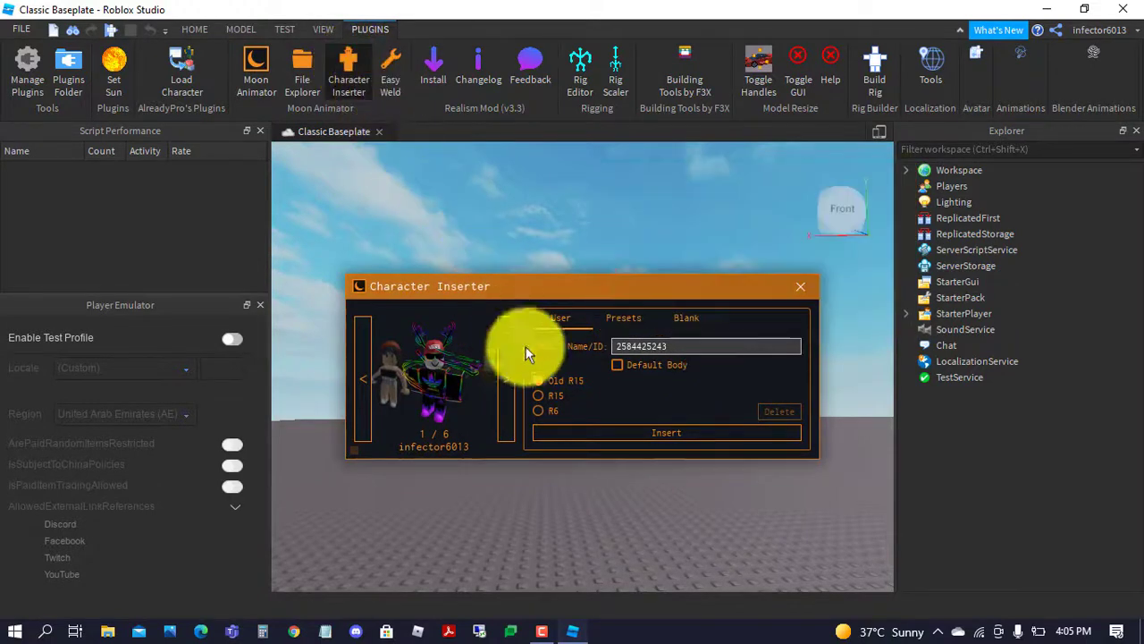
{"action": "left_click", "coordinate": [577, 434]}
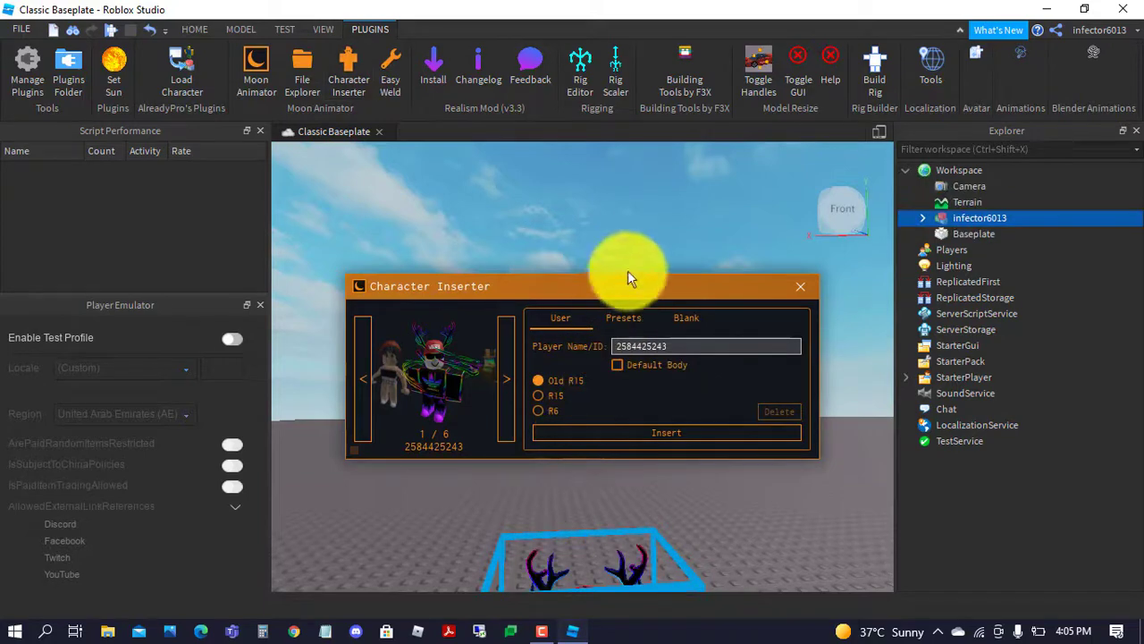
{"action": "right_click_drag", "start_coordinate": [632, 254], "coordinate": [771, 283]}
{"action": "left_click", "coordinate": [800, 284]}
{"action": "right_click_drag", "start_coordinate": [632, 307], "coordinate": [608, 379]}
{"action": "key", "text": "w"}
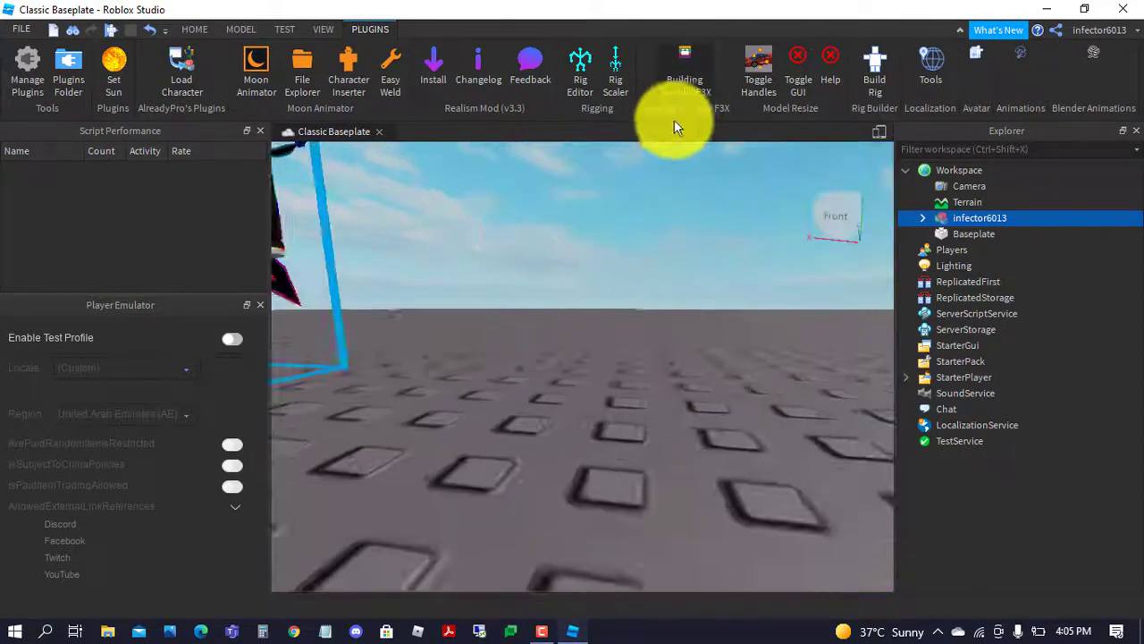
Start Building Tools by F3X and place a new part on the baseplate beside the character
{"action": "left_click", "coordinate": [684, 93]}
{"action": "right_click_drag", "start_coordinate": [705, 294], "coordinate": [704, 303]}
{"action": "key", "text": "d"}
{"action": "left_click", "coordinate": [634, 393]}
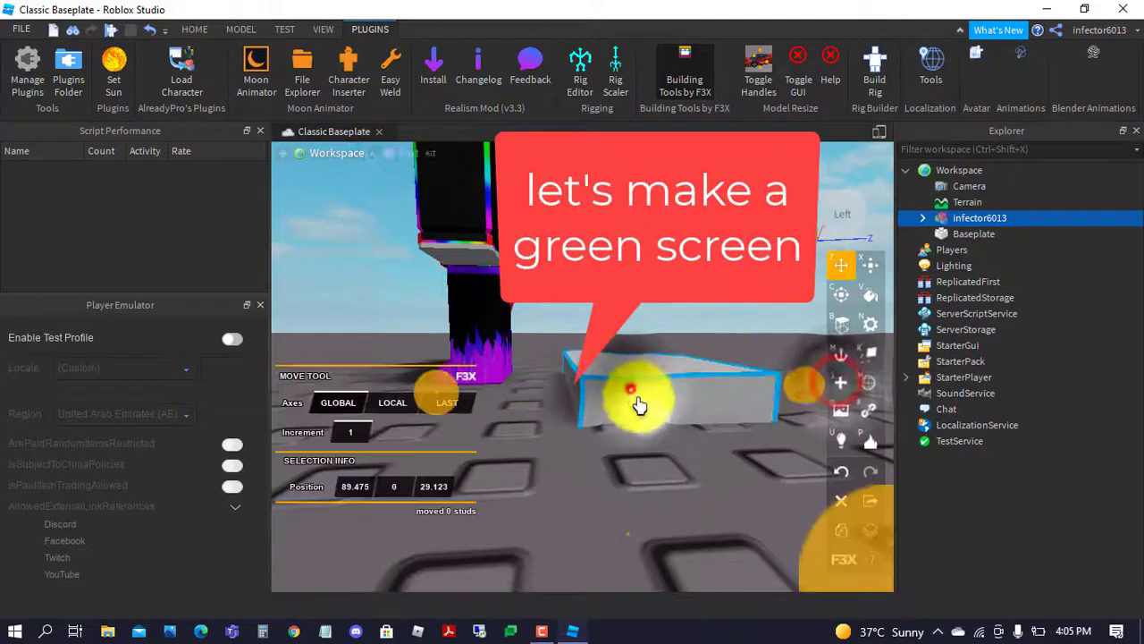
{"action": "right_click_drag", "start_coordinate": [722, 465], "coordinate": [725, 490]}
{"action": "key", "text": "w"}
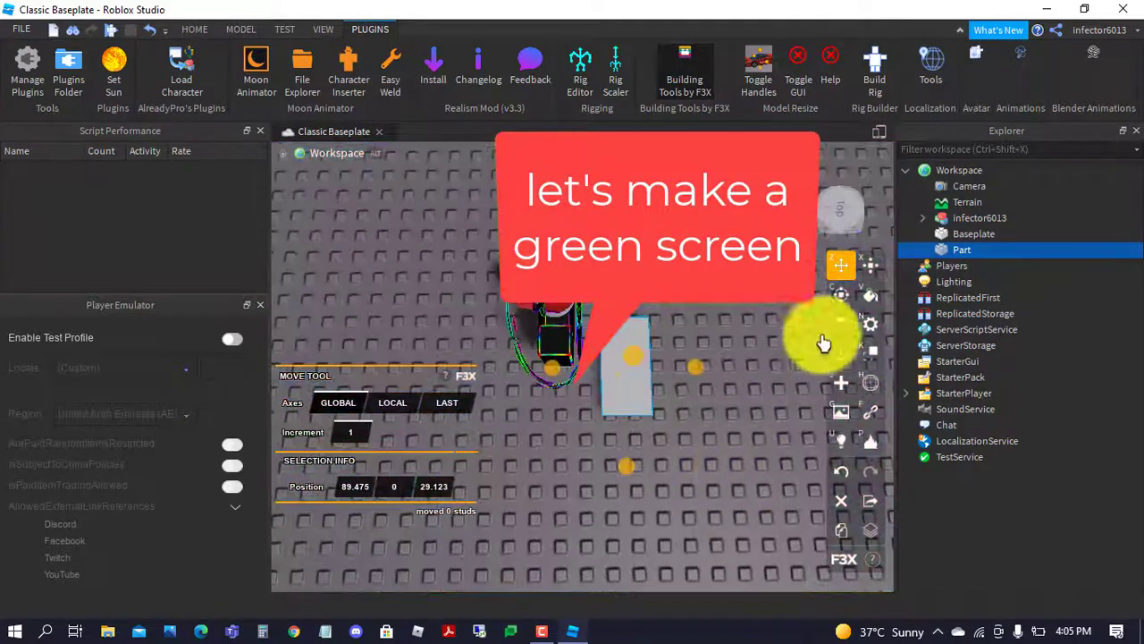
Stretch the new part behind the character to a length of 150 studs with the Resize tool
{"action": "left_click_drag", "start_coordinate": [643, 271], "coordinate": [621, 134]}
{"action": "right_click_drag", "start_coordinate": [646, 250], "coordinate": [656, 304]}
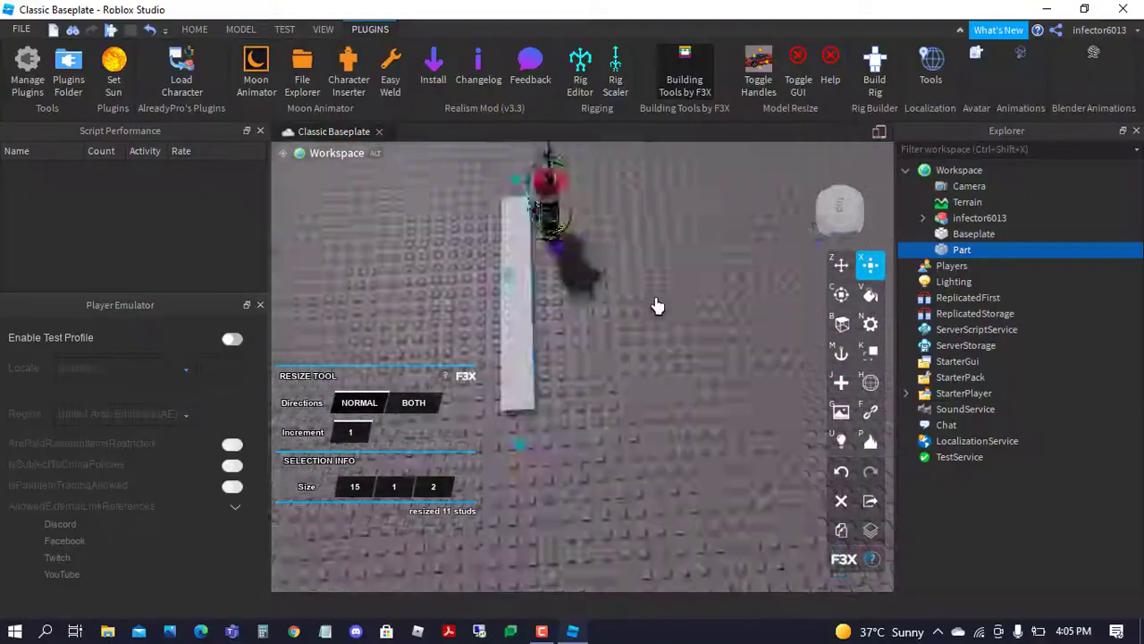
{"action": "left_click_drag", "start_coordinate": [519, 440], "coordinate": [536, 563]}
{"action": "right_click_drag", "start_coordinate": [610, 296], "coordinate": [610, 268]}
{"action": "left_click_drag", "start_coordinate": [526, 302], "coordinate": [569, 438]}
{"action": "right_click_drag", "start_coordinate": [585, 269], "coordinate": [584, 250]}
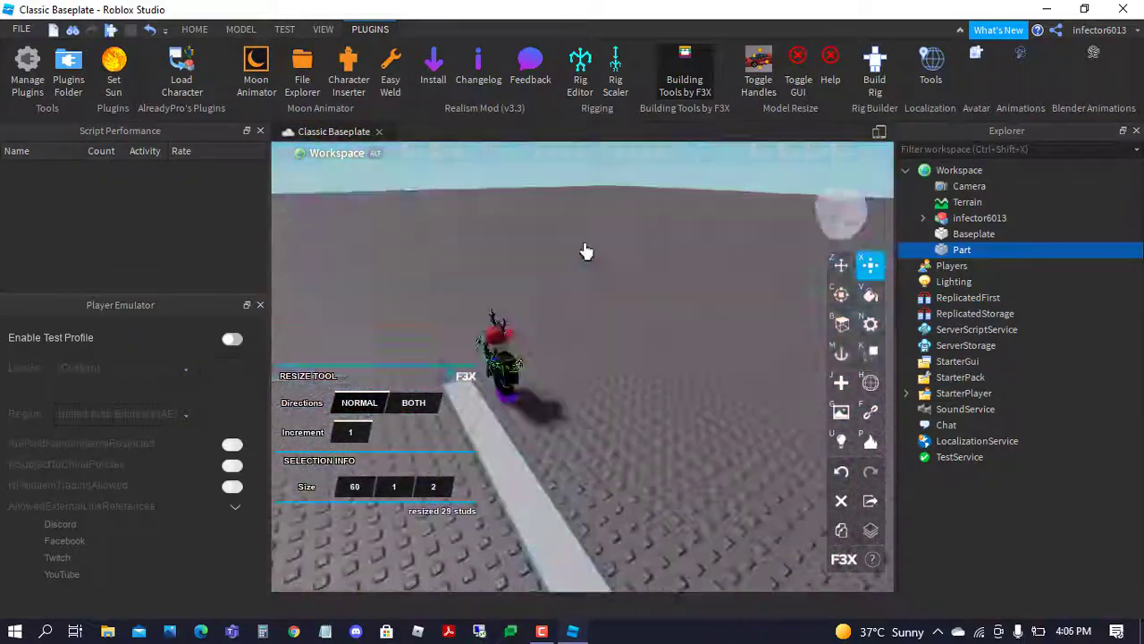
{"action": "left_click_drag", "start_coordinate": [537, 358], "coordinate": [477, 549]}
{"action": "right_click_drag", "start_coordinate": [478, 537], "coordinate": [478, 554]}
{"action": "left_click_drag", "start_coordinate": [588, 464], "coordinate": [621, 563]}
{"action": "right_click_drag", "start_coordinate": [679, 394], "coordinate": [679, 420]}
{"action": "left_click_drag", "start_coordinate": [617, 438], "coordinate": [639, 242]}
{"action": "right_click_drag", "start_coordinate": [661, 393], "coordinate": [670, 430]}
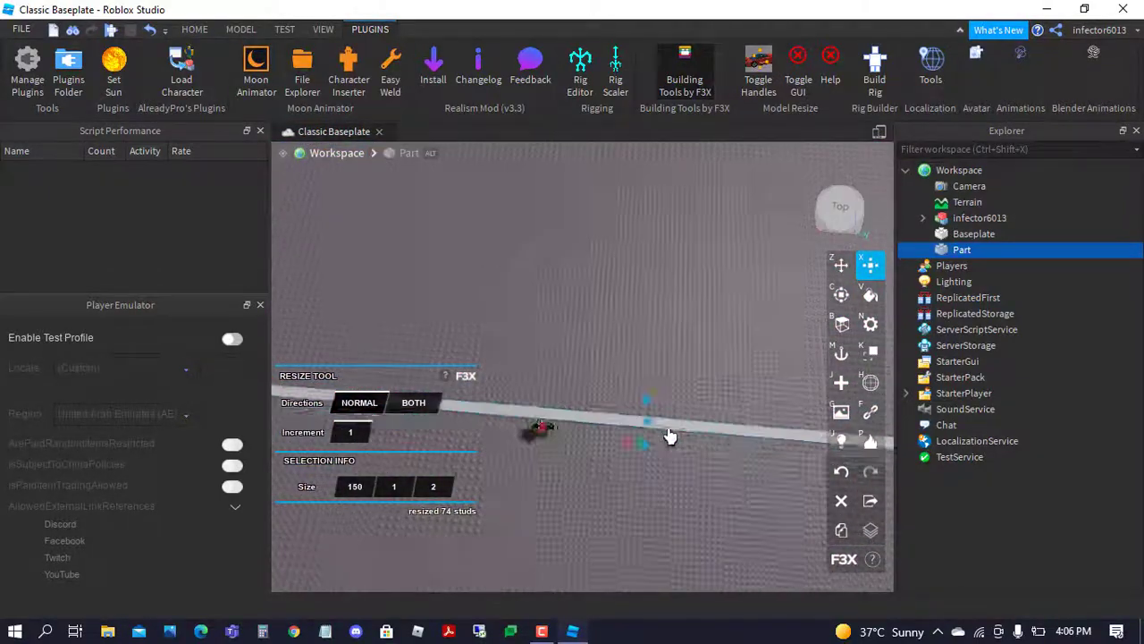
{"action": "left_click_drag", "start_coordinate": [669, 437], "coordinate": [766, 194]}
{"action": "right_click_drag", "start_coordinate": [715, 403], "coordinate": [715, 232]}
{"action": "left_click_drag", "start_coordinate": [715, 232], "coordinate": [659, 197]}
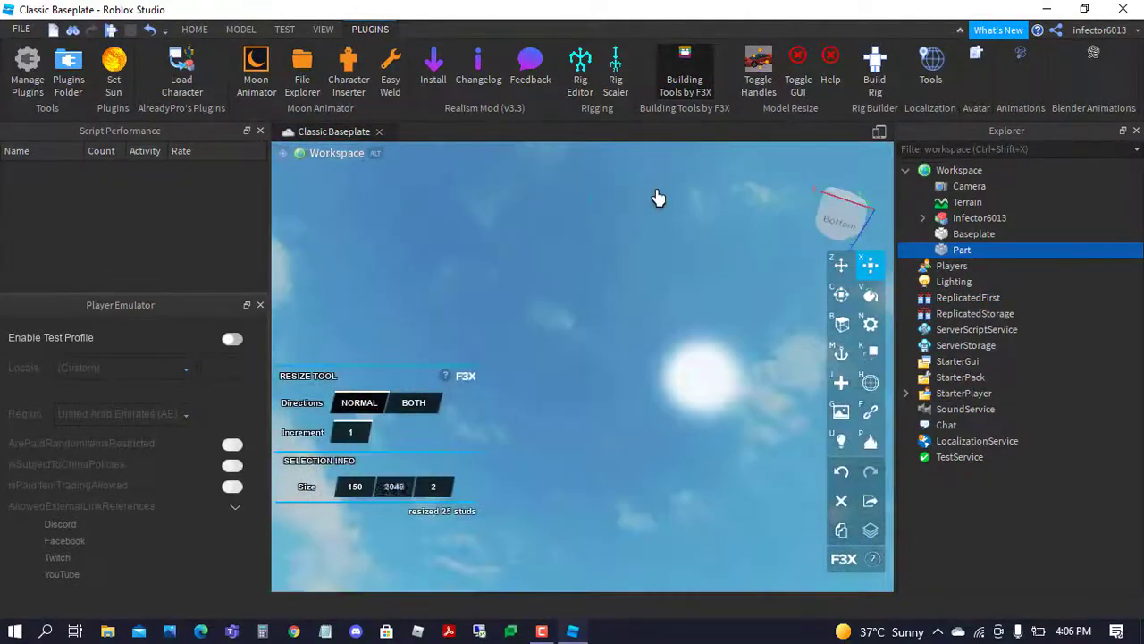
{"action": "key", "text": "ctrl+z"}
Resize the long part upward into a wall 39 studs high behind the character
{"action": "right_click_drag", "start_coordinate": [658, 196], "coordinate": [509, 373]}
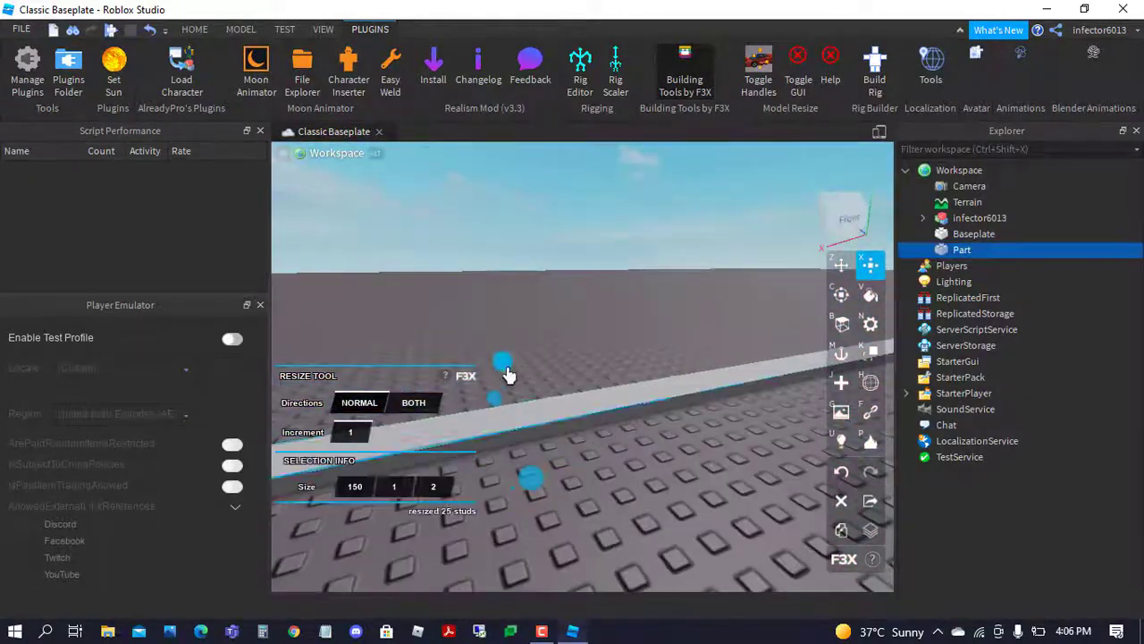
{"action": "left_click_drag", "start_coordinate": [506, 364], "coordinate": [651, 418]}
{"action": "right_click_drag", "start_coordinate": [651, 419], "coordinate": [636, 289]}
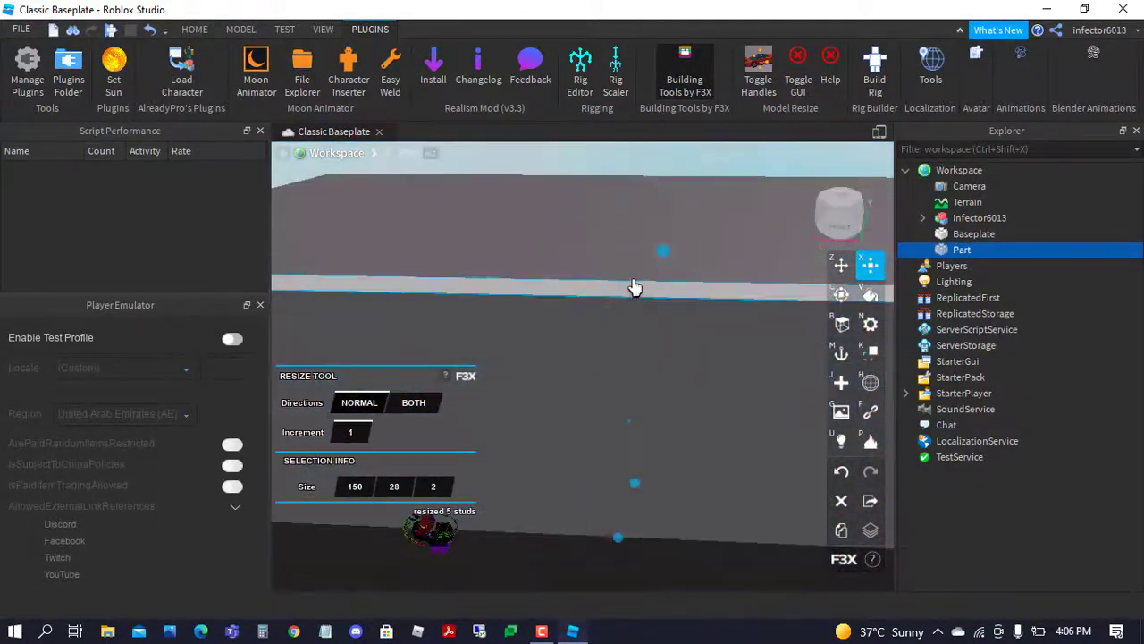
{"action": "left_click_drag", "start_coordinate": [660, 253], "coordinate": [645, 202]}
{"action": "right_click_drag", "start_coordinate": [645, 201], "coordinate": [593, 319]}
{"action": "left_click_drag", "start_coordinate": [593, 343], "coordinate": [597, 295]}
{"action": "right_click_drag", "start_coordinate": [597, 295], "coordinate": [608, 376]}
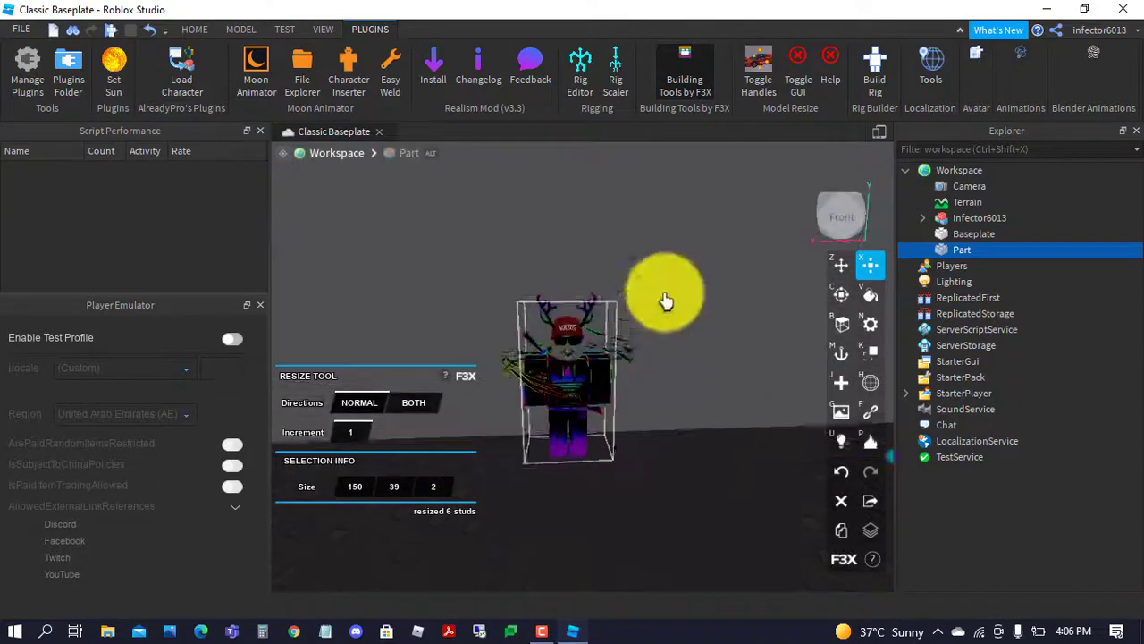
Paint the wall part behind the character Lime green
{"action": "left_click", "coordinate": [692, 257]}
{"action": "left_click", "coordinate": [874, 296]}
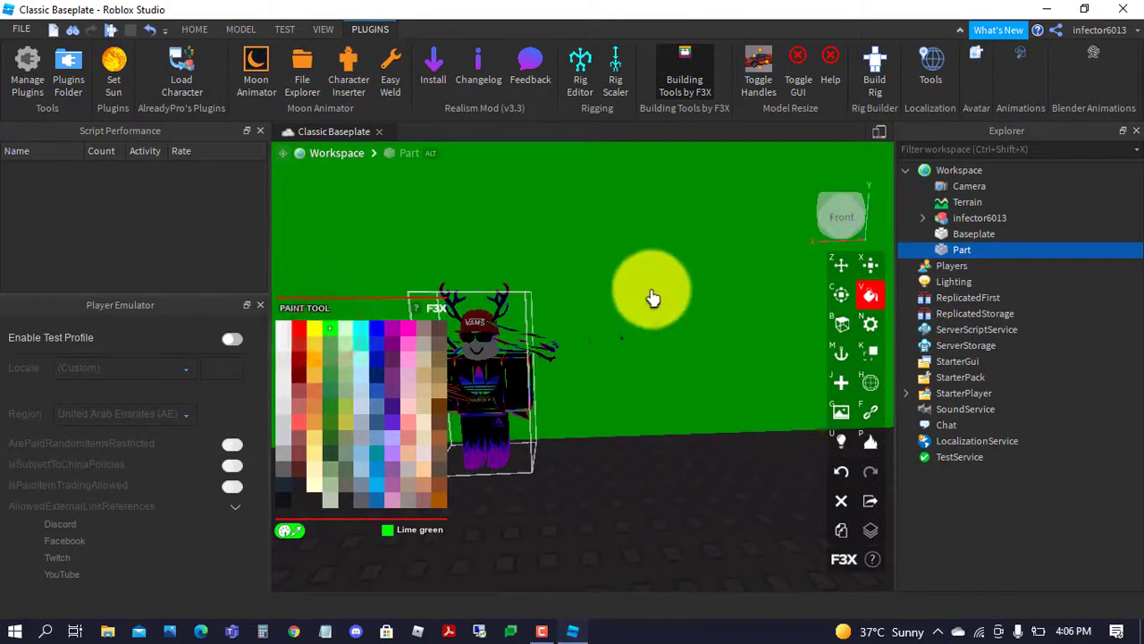
{"action": "left_click", "coordinate": [841, 265]}
{"action": "left_click", "coordinate": [689, 429]}
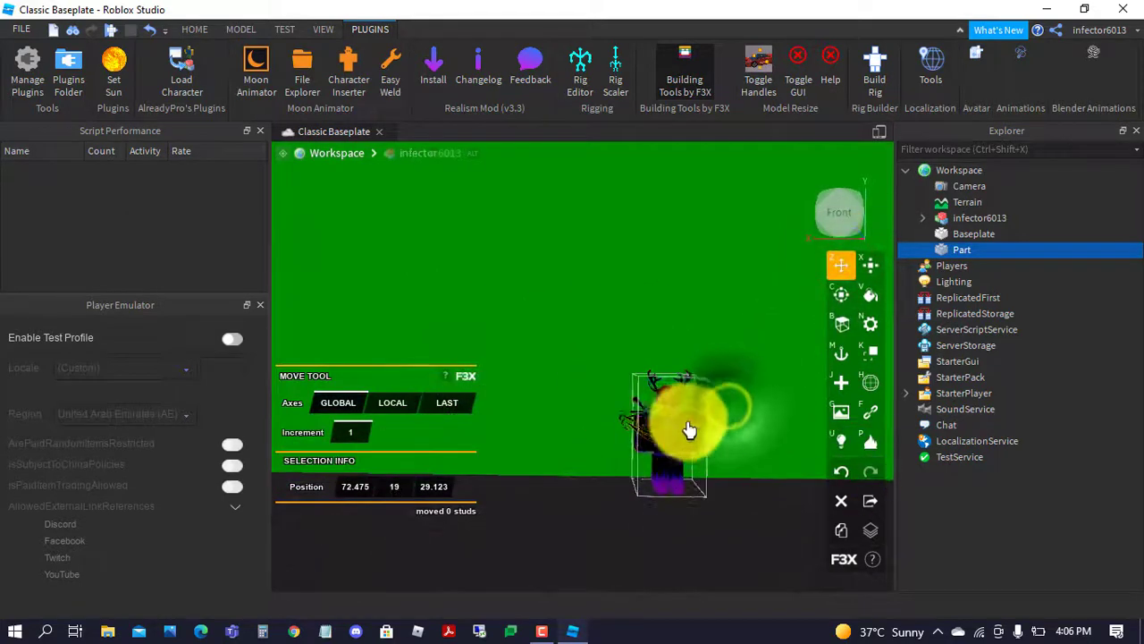
{"action": "right_click_drag", "start_coordinate": [724, 315], "coordinate": [727, 324]}
{"action": "scroll", "coordinate": [727, 335], "scroll_direction": "up", "scroll_amount": 6}
{"action": "scroll", "coordinate": [726, 333], "scroll_direction": "down", "scroll_amount": 6}
{"action": "scroll", "coordinate": [725, 325], "scroll_direction": "up", "scroll_amount": 5}
{"action": "scroll", "coordinate": [726, 325], "scroll_direction": "down", "scroll_amount": 4}
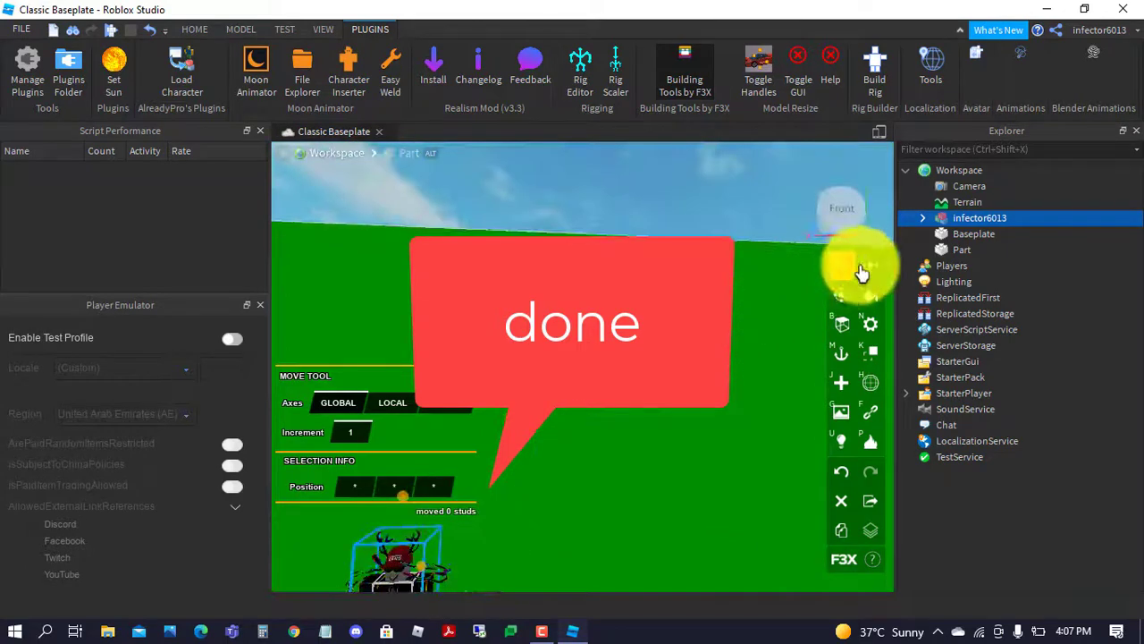
Extend the green wall part further upward with the Resize tool
{"action": "left_click", "coordinate": [867, 267]}
{"action": "left_click", "coordinate": [868, 275]}
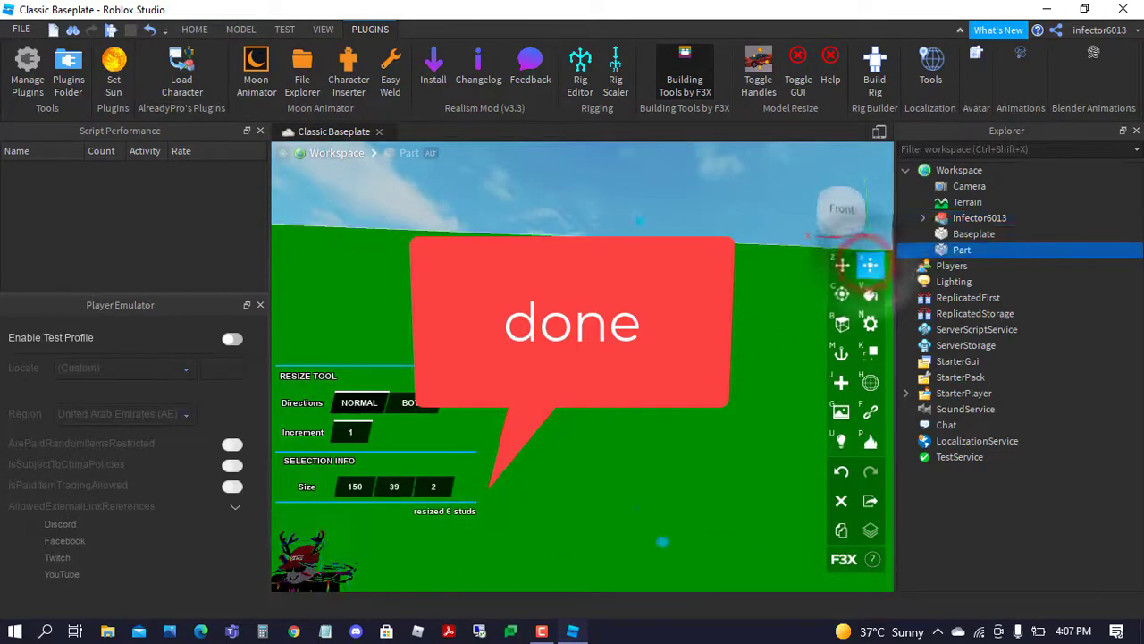
{"action": "left_click_drag", "start_coordinate": [640, 226], "coordinate": [641, 62]}
{"action": "right_click_drag", "start_coordinate": [636, 420], "coordinate": [642, 405]}
{"action": "key", "text": "a"}
Raise the character off the baseplate so that only the green wall is behind it
{"action": "left_click", "coordinate": [845, 265]}
{"action": "left_click_drag", "start_coordinate": [669, 423], "coordinate": [685, 315]}
{"action": "right_click_drag", "start_coordinate": [759, 390], "coordinate": [759, 391]}
{"action": "key", "text": "d"}
{"action": "key", "text": "w"}
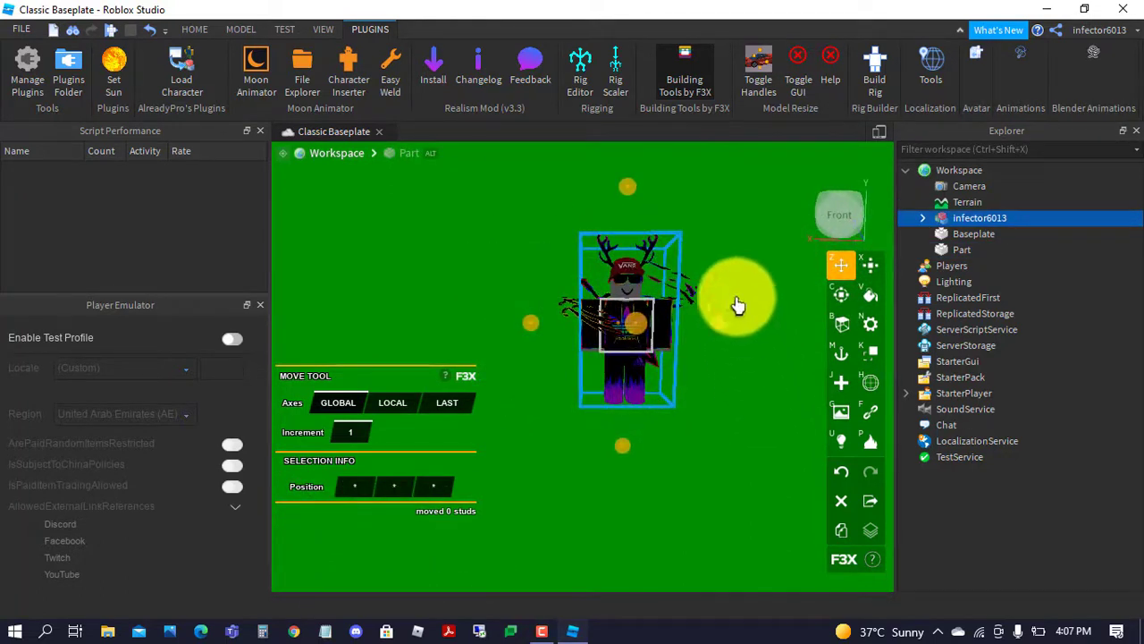
Exit the F3X tools and use Set Sun to place the sun in the sky opposite the green wall
{"action": "left_click", "coordinate": [683, 92]}
{"action": "right_click_drag", "start_coordinate": [823, 296], "coordinate": [833, 304]}
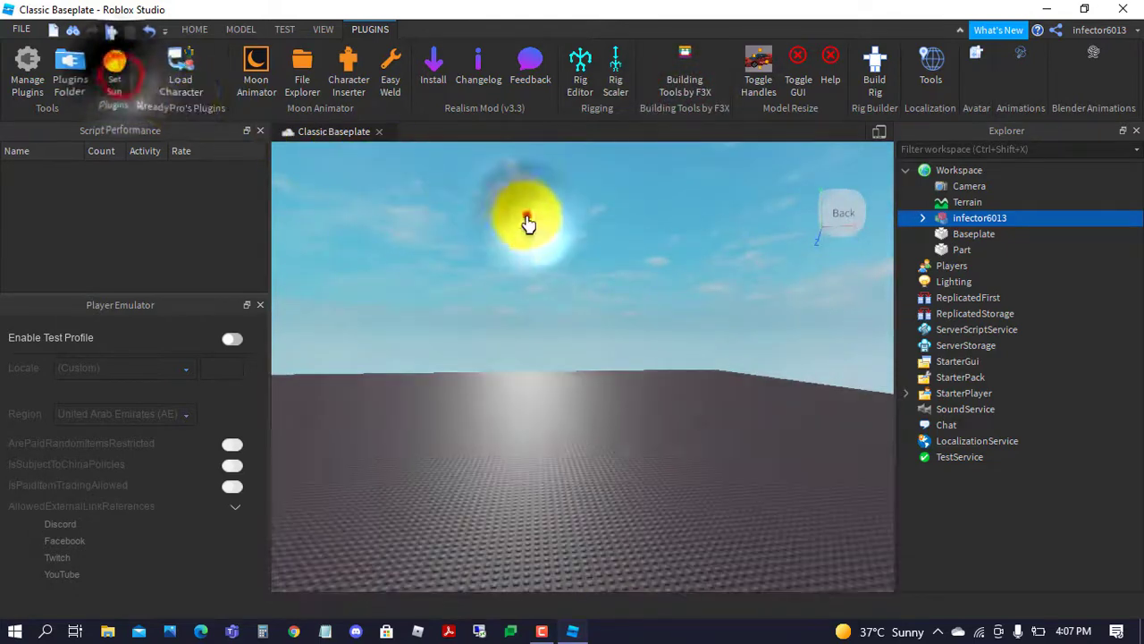
{"action": "left_click", "coordinate": [528, 212]}
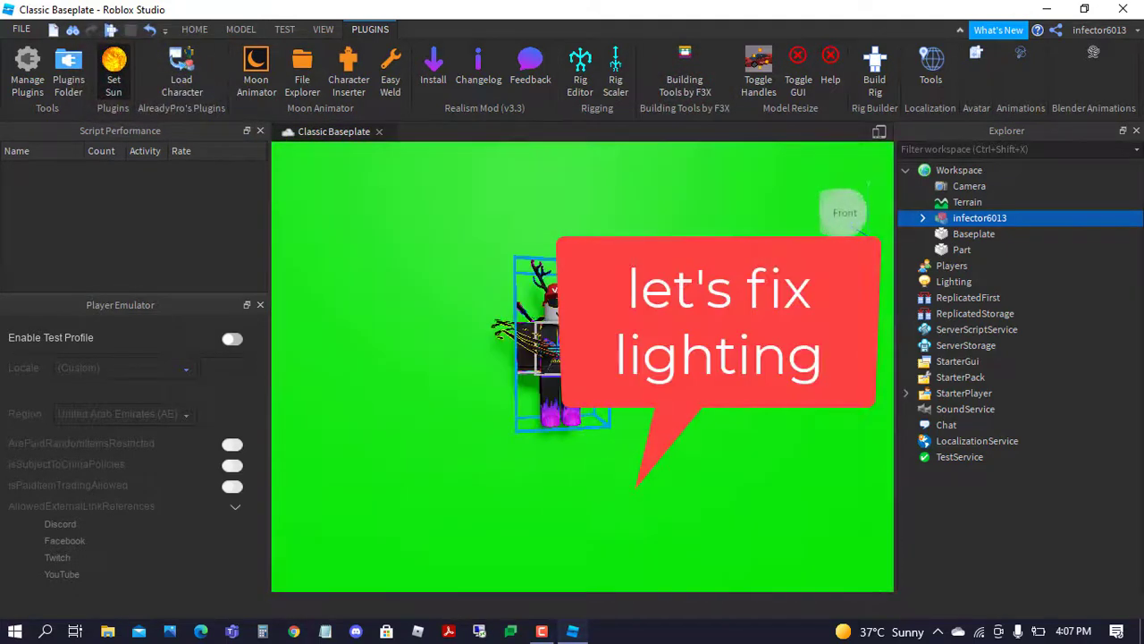
{"action": "right_click_drag", "start_coordinate": [697, 358], "coordinate": [652, 356]}
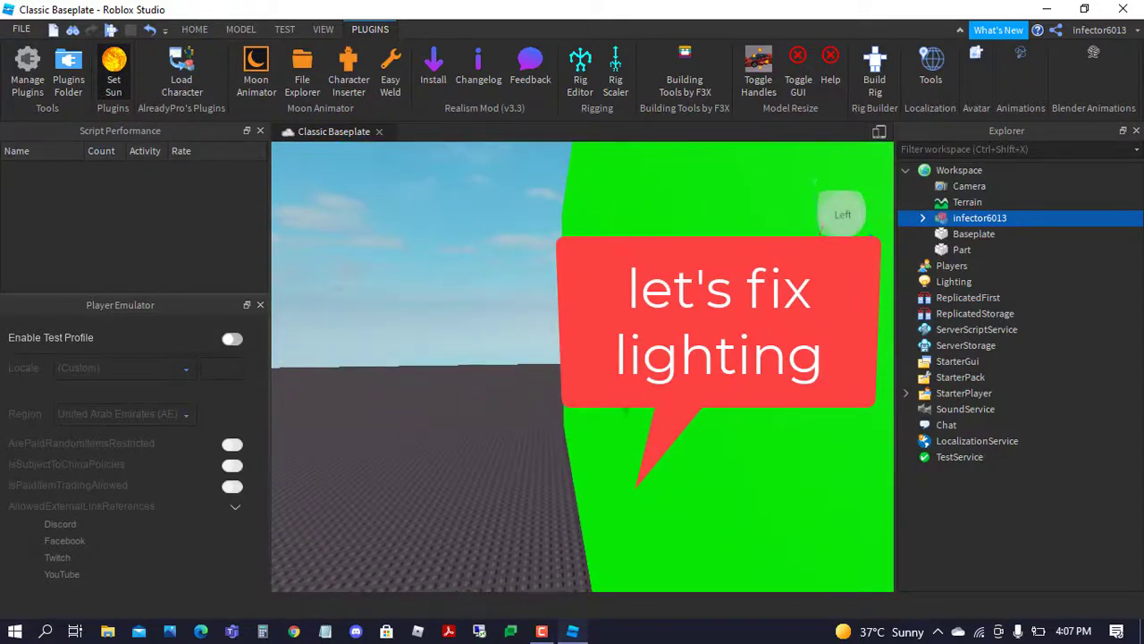
Set the Lighting service's Technology property to Voxel, then close the Properties and Explorer windows
{"action": "left_click", "coordinate": [952, 281]}
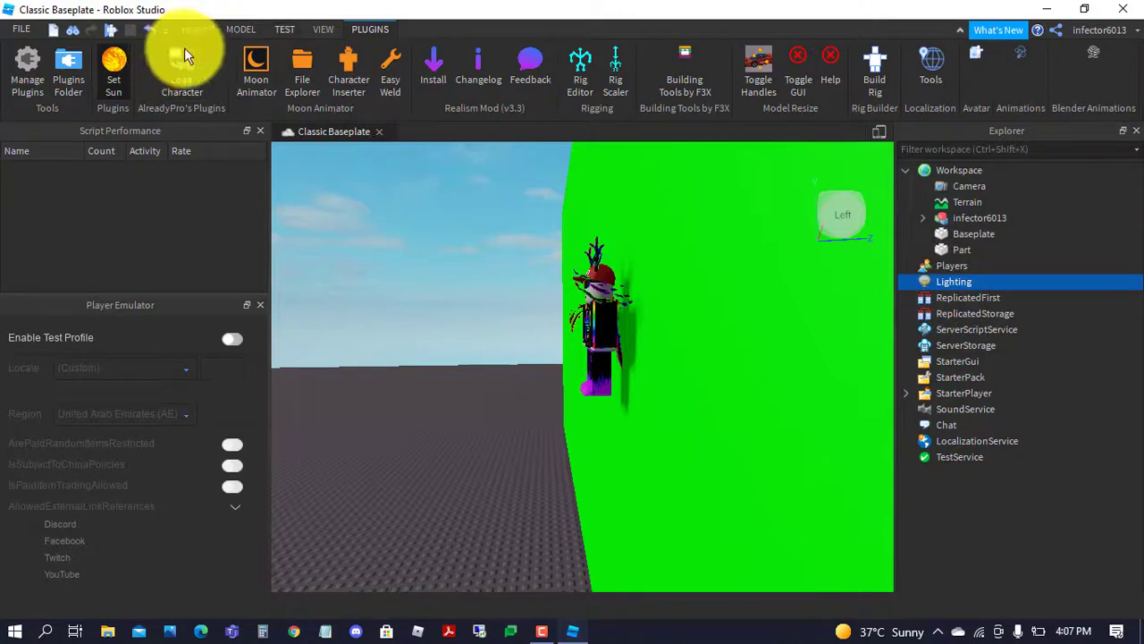
{"action": "left_click", "coordinate": [320, 30]}
{"action": "left_click", "coordinate": [82, 65]}
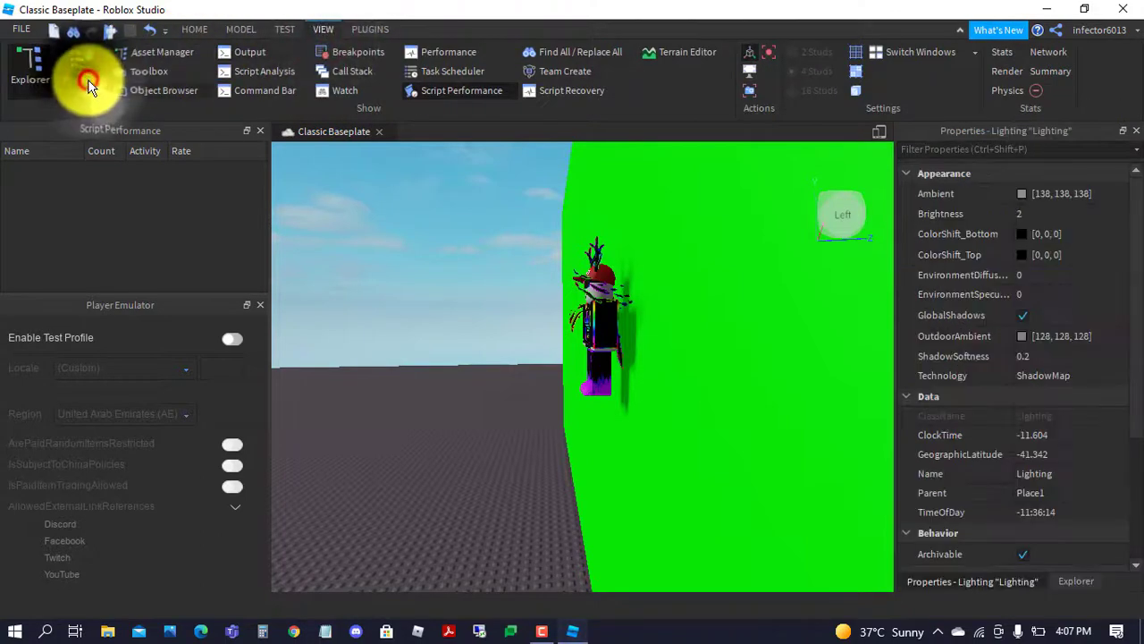
{"action": "left_click", "coordinate": [1030, 376]}
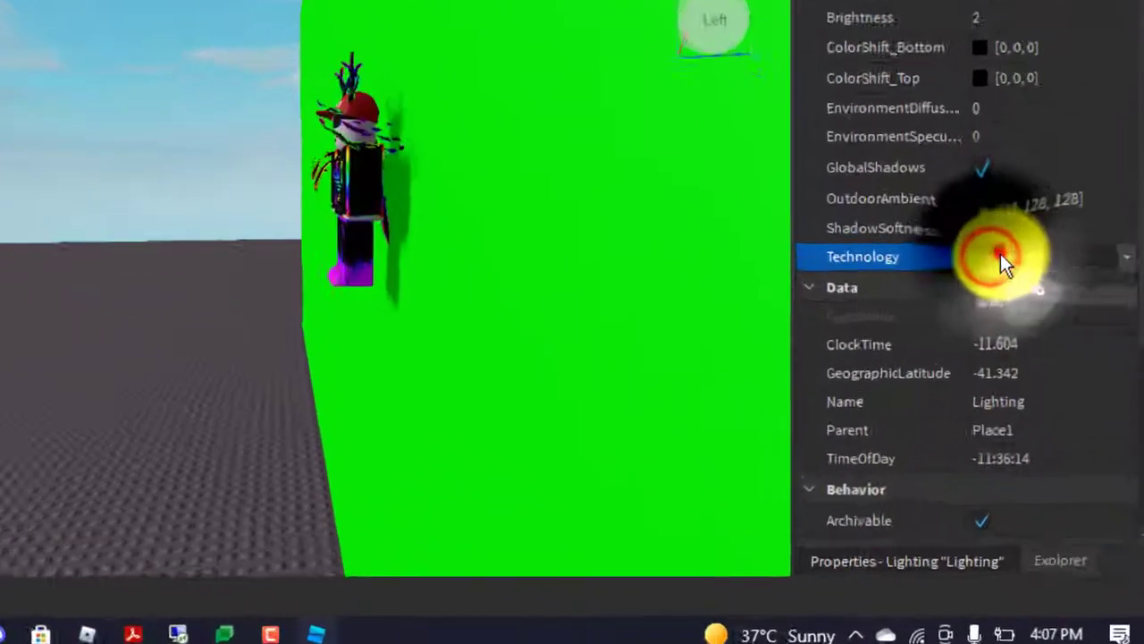
{"action": "left_click", "coordinate": [1040, 428]}
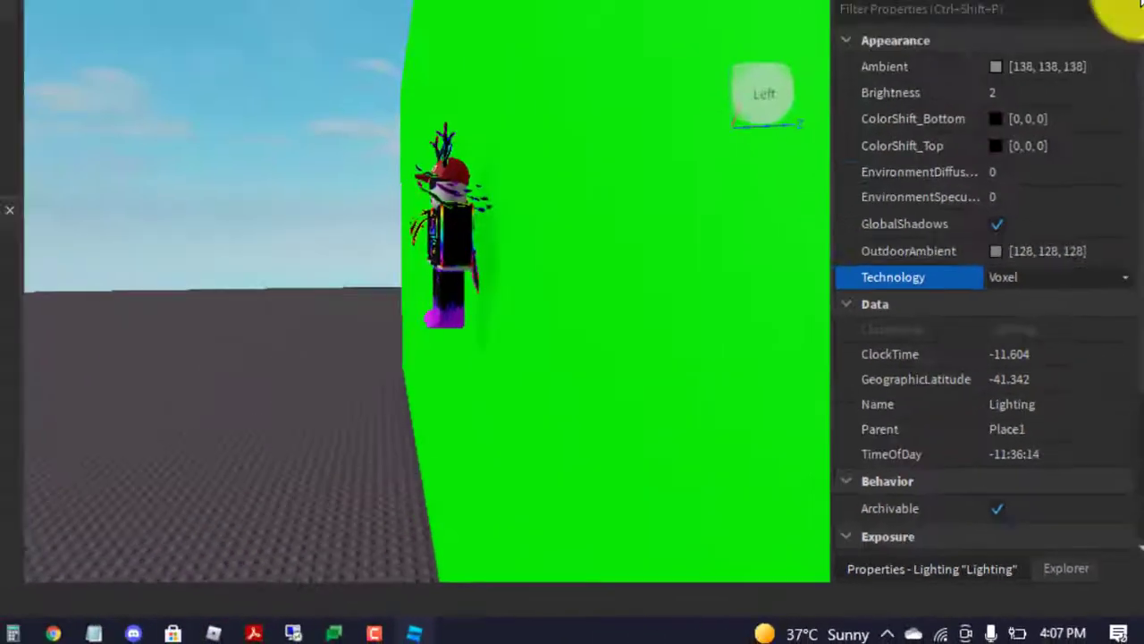
{"action": "left_click", "coordinate": [1134, 132]}
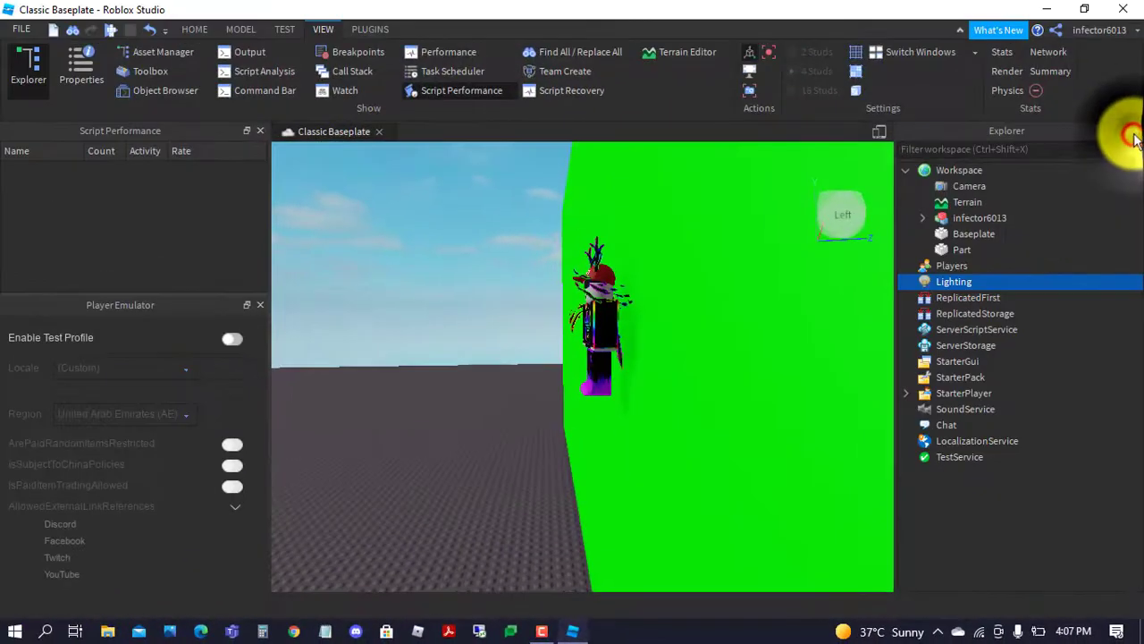
{"action": "left_click", "coordinate": [1133, 132]}
Examine from the front how the character is lit against the green screen
{"action": "mouse_move", "coordinate": [913, 313]}
{"action": "right_mouse_down"}
{"action": "mouse_move", "coordinate": [930, 309]}
{"action": "mouse_move", "coordinate": [918, 310]}
{"action": "right_mouse_up"}
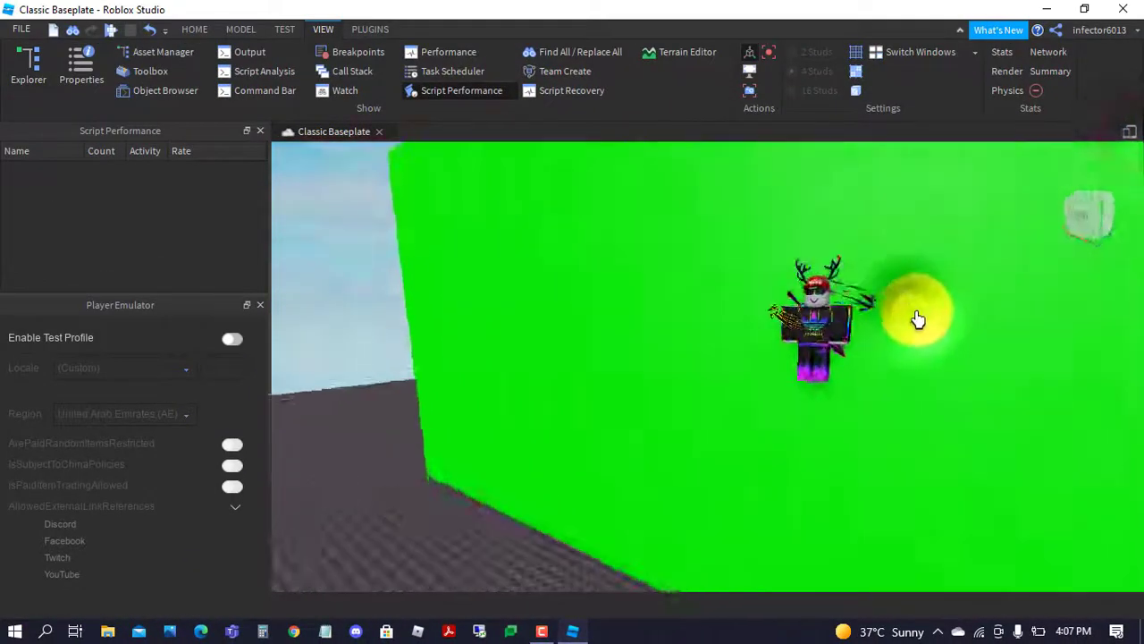
{"action": "scroll", "coordinate": [912, 318], "scroll_direction": "up", "scroll_amount": 3}
{"action": "scroll", "coordinate": [912, 305], "scroll_direction": "up", "scroll_amount": 3}
{"action": "scroll", "coordinate": [912, 305], "scroll_direction": "down", "scroll_amount": 4}
{"action": "scroll", "coordinate": [912, 305], "scroll_direction": "up", "scroll_amount": 3}
{"action": "scroll", "coordinate": [913, 309], "scroll_direction": "down", "scroll_amount": 3}
{"action": "scroll", "coordinate": [917, 310], "scroll_direction": "up", "scroll_amount": 4}
{"action": "scroll", "coordinate": [917, 310], "scroll_direction": "down", "scroll_amount": 3}
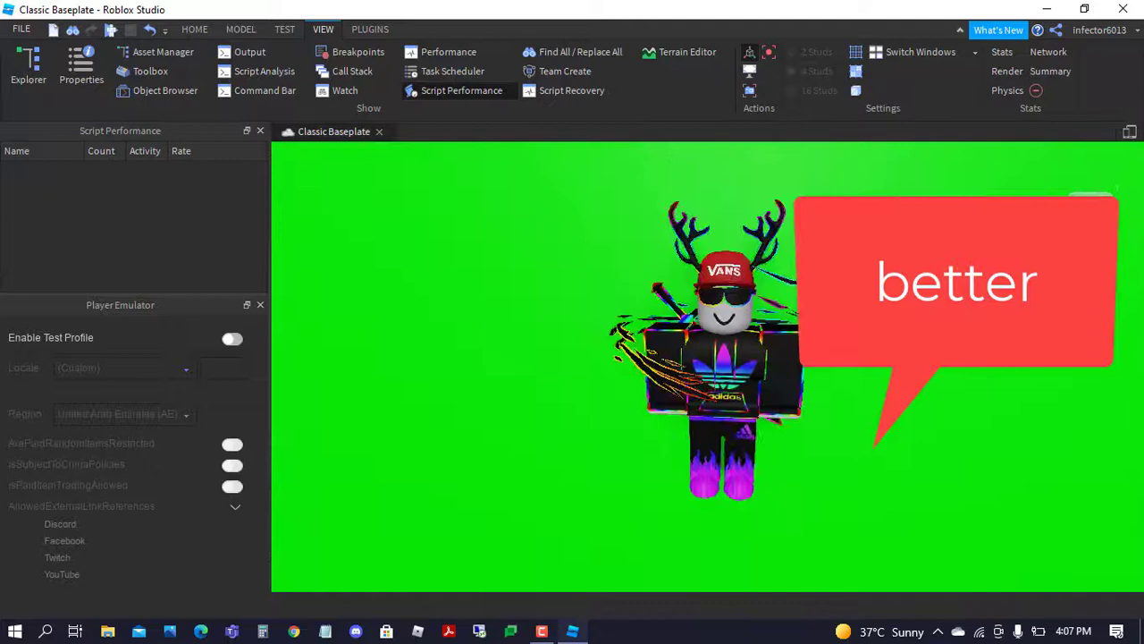
Open Moon Animator and create a new animation named TUTRIAL
{"action": "left_click", "coordinate": [369, 31]}
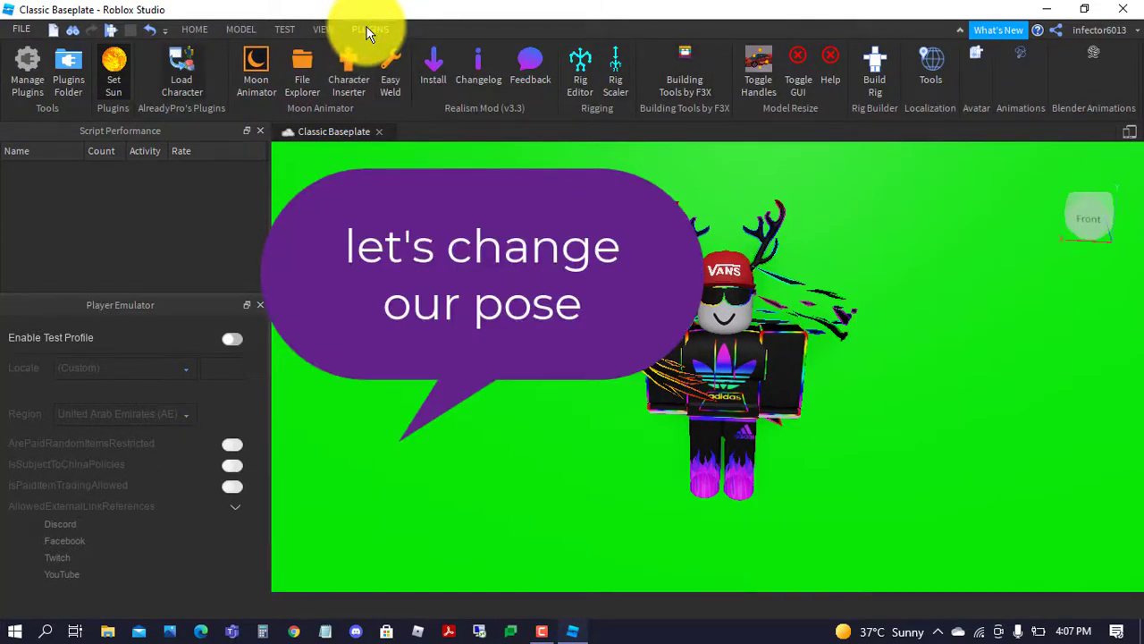
{"action": "left_click", "coordinate": [255, 80]}
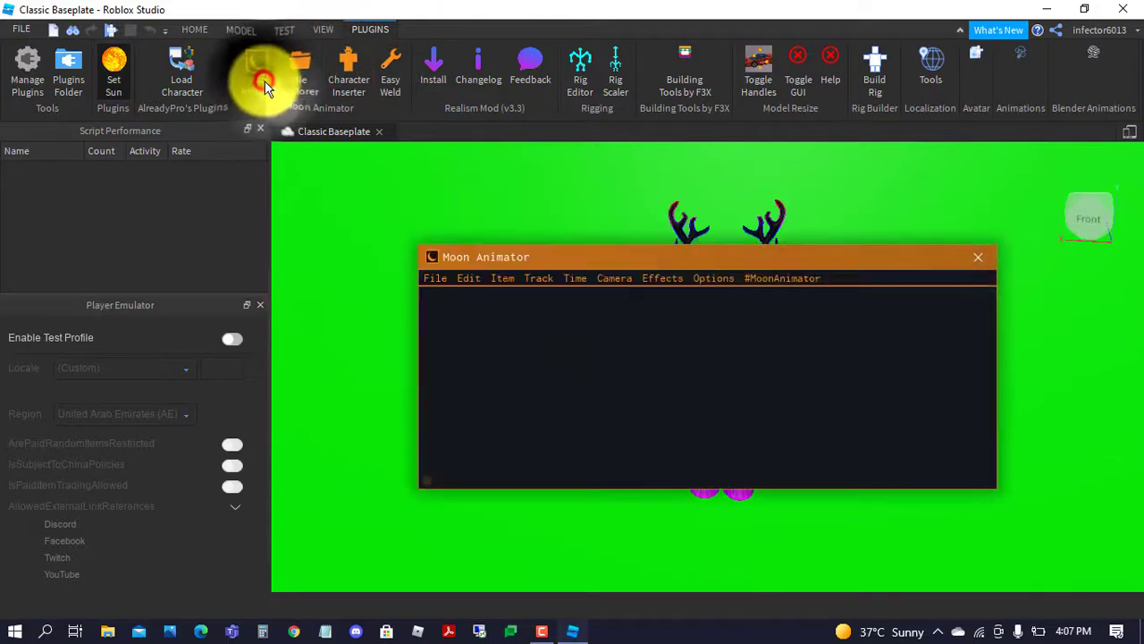
{"action": "left_click_drag", "start_coordinate": [513, 260], "coordinate": [1007, 304]}
{"action": "left_click", "coordinate": [937, 309]}
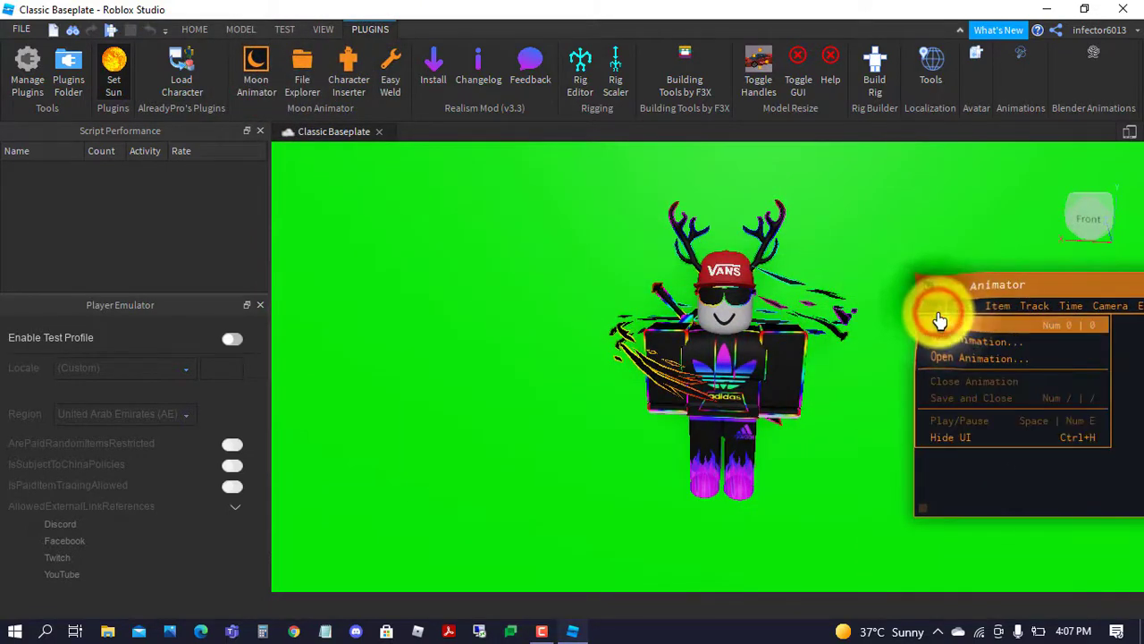
{"action": "left_click", "coordinate": [950, 348]}
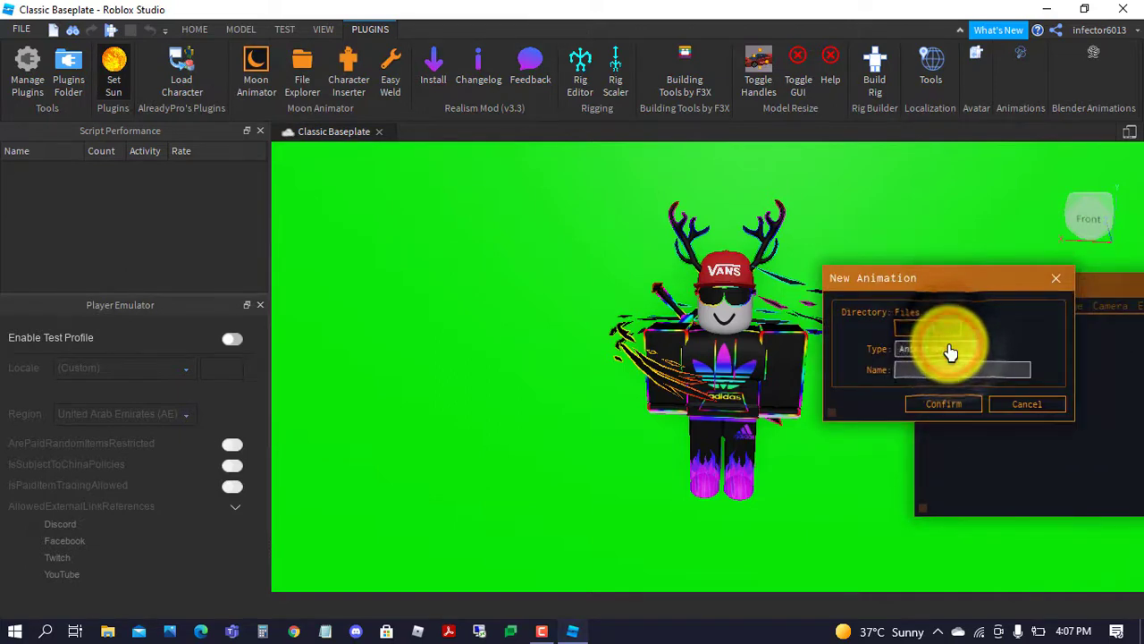
{"action": "left_click", "coordinate": [924, 372]}
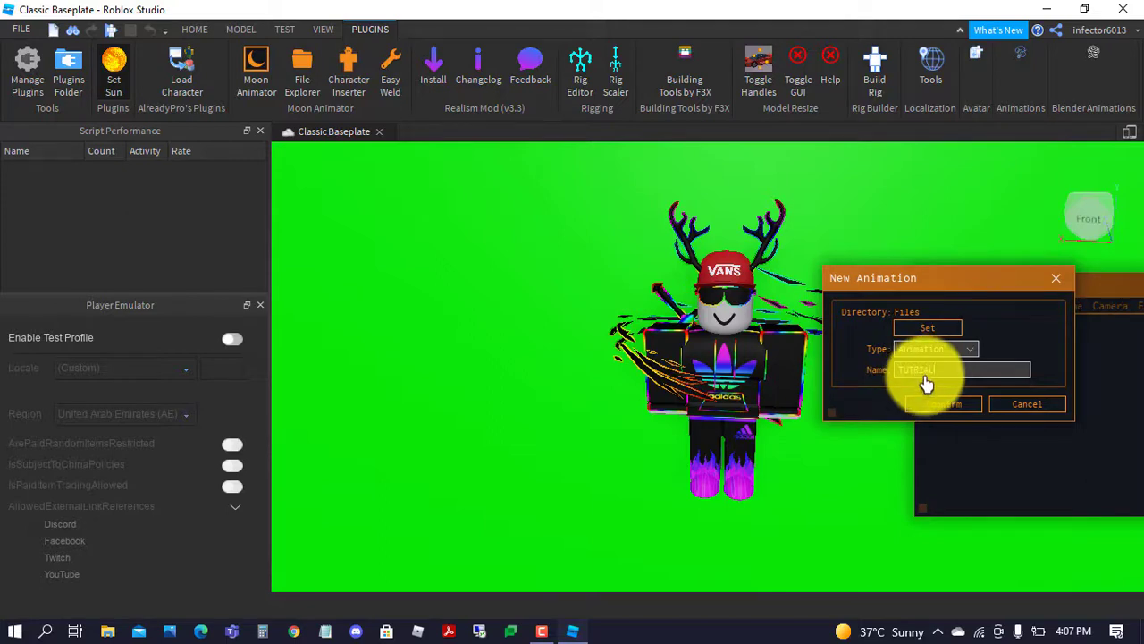
{"action": "left_click", "coordinate": [942, 404]}
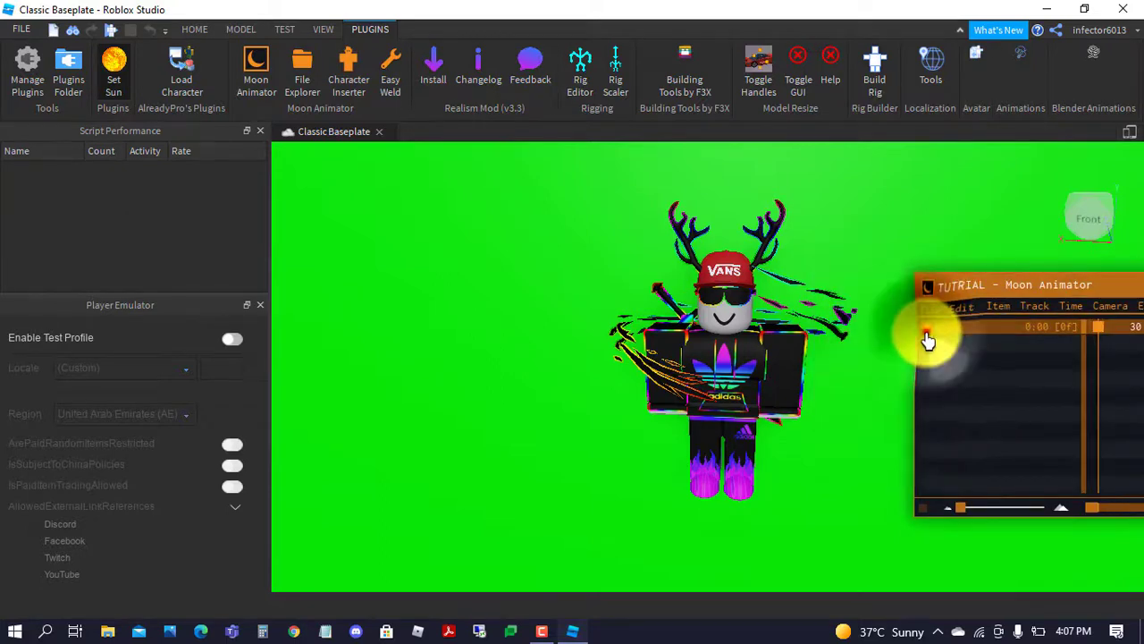
Add the character to the animation with its Rig property and move the animator window away from the figure
{"action": "left_click", "coordinate": [927, 340]}
{"action": "left_click", "coordinate": [741, 370]}
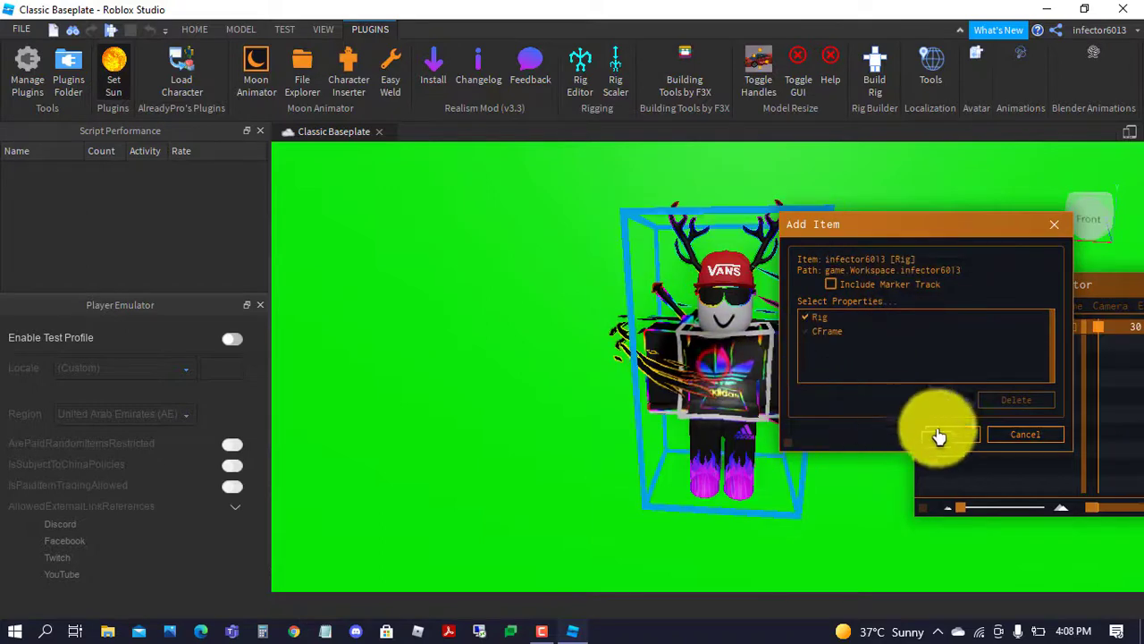
{"action": "left_click", "coordinate": [939, 436]}
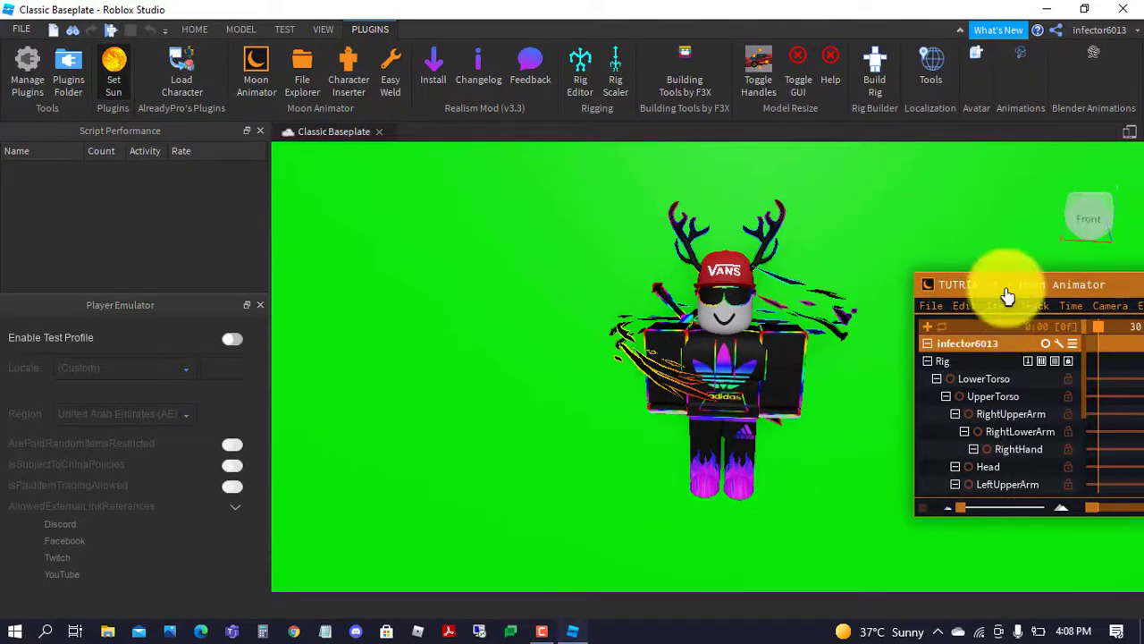
{"action": "left_click_drag", "start_coordinate": [1008, 295], "coordinate": [1002, 223]}
Rotate the LeftUpperArm forward and up so the left hand is raised to about head height
{"action": "left_click", "coordinate": [792, 373]}
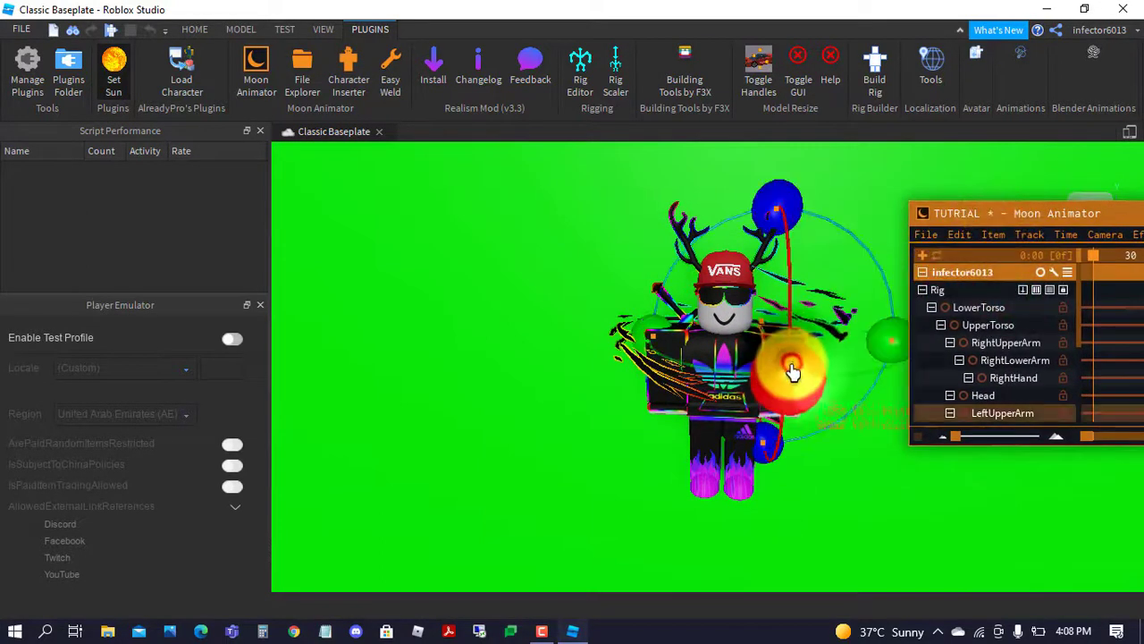
{"action": "left_click_drag", "start_coordinate": [792, 373], "coordinate": [780, 244]}
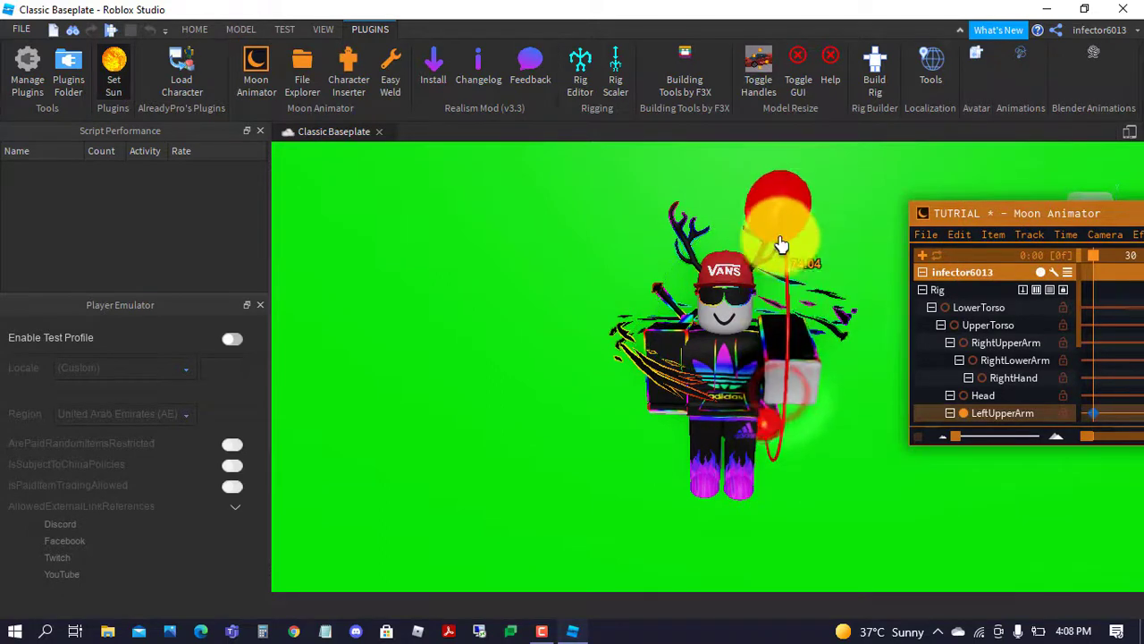
{"action": "left_click_drag", "start_coordinate": [780, 425], "coordinate": [789, 439]}
{"action": "right_click_drag", "start_coordinate": [860, 429], "coordinate": [808, 465]}
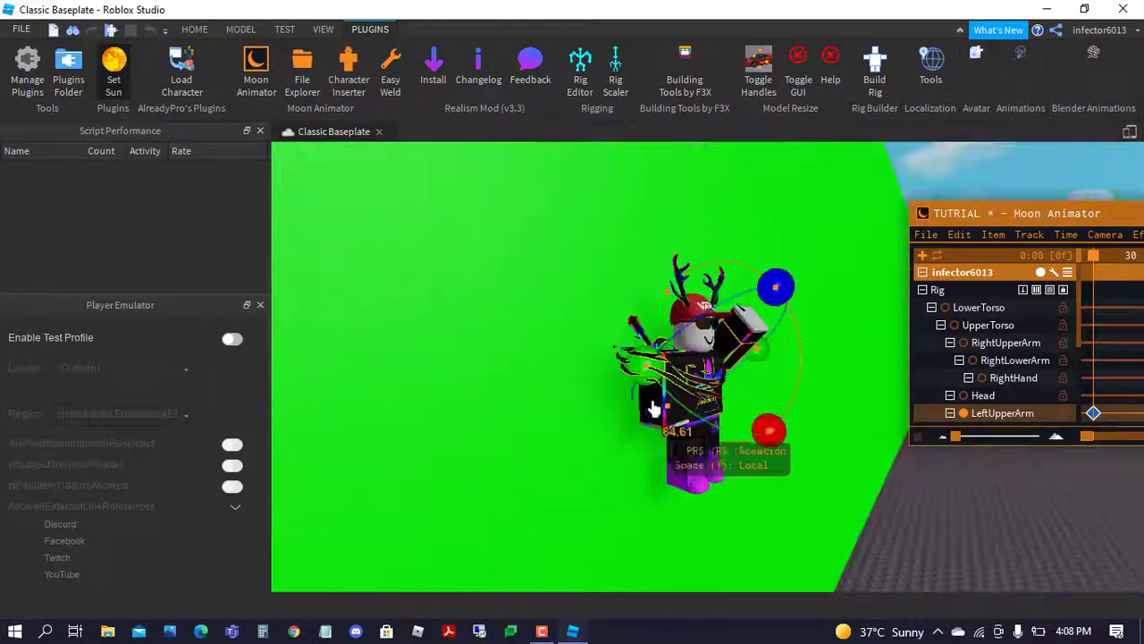
Rotate the character's right arm so it swings away from its straight resting position
{"action": "left_click", "coordinate": [653, 408]}
{"action": "left_click_drag", "start_coordinate": [577, 362], "coordinate": [611, 375]}
{"action": "right_click_drag", "start_coordinate": [611, 375], "coordinate": [643, 380]}
{"action": "left_click_drag", "start_coordinate": [590, 398], "coordinate": [590, 440]}
{"action": "right_click_drag", "start_coordinate": [595, 439], "coordinate": [741, 438]}
Rotate the LeftUpperLeg and the lower part of the left leg slightly to give the character a walking stance
{"action": "left_click", "coordinate": [730, 402]}
{"action": "left_click_drag", "start_coordinate": [744, 467], "coordinate": [741, 468]}
{"action": "left_click_drag", "start_coordinate": [729, 344], "coordinate": [734, 379]}
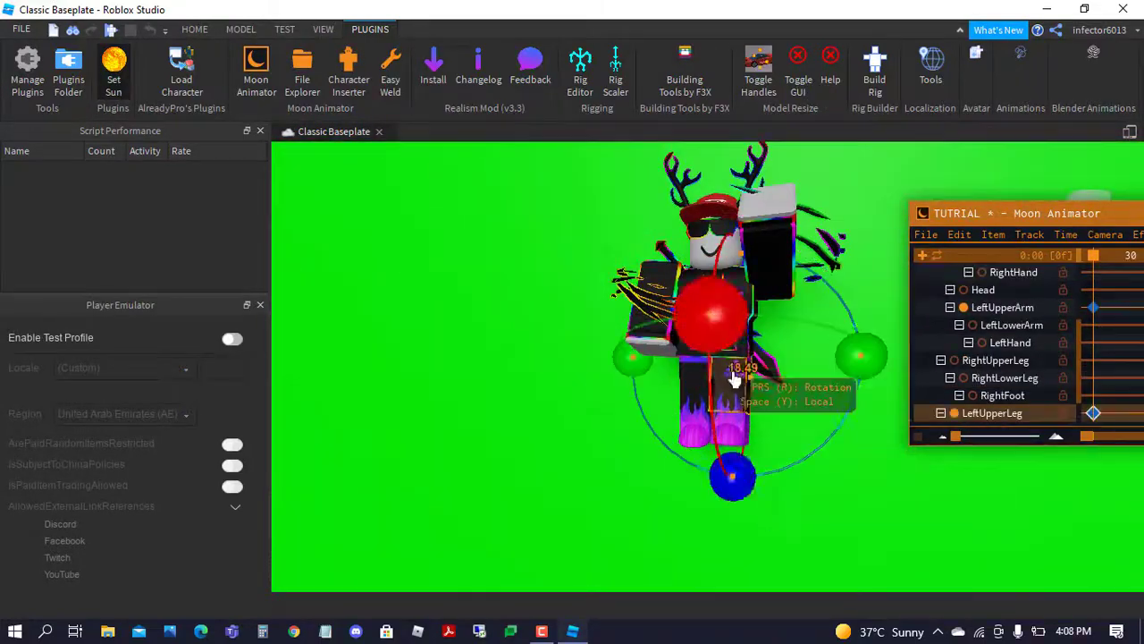
{"action": "left_click", "coordinate": [730, 431]}
{"action": "left_click_drag", "start_coordinate": [725, 454], "coordinate": [722, 470]}
{"action": "left_click", "coordinate": [722, 393]}
{"action": "left_click", "coordinate": [831, 451]}
{"action": "right_click_drag", "start_coordinate": [831, 452], "coordinate": [854, 469]}
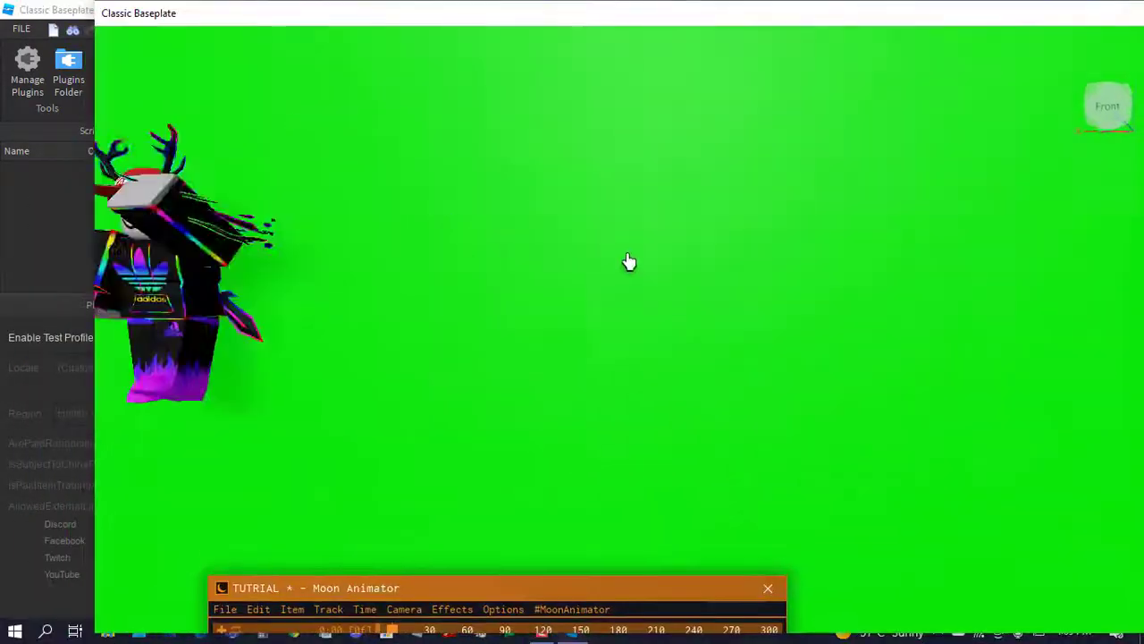
Switch to Snipping Tool and capture a rectangular snip around the posed character on the green background
{"action": "left_click", "coordinate": [15, 631]}
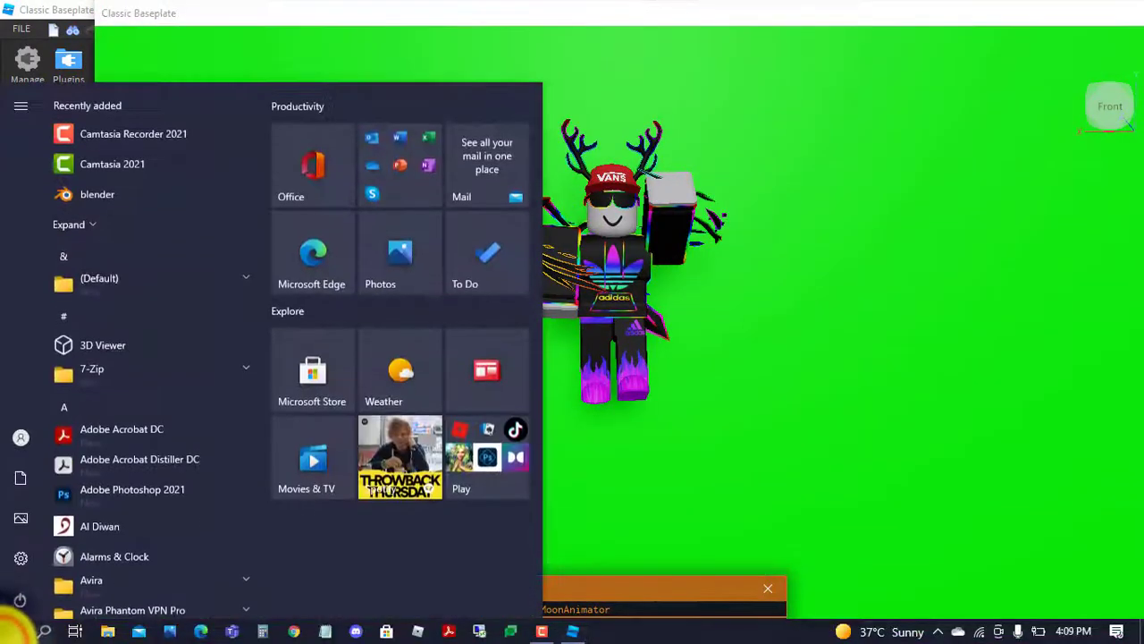
{"action": "type", "text": "s"}
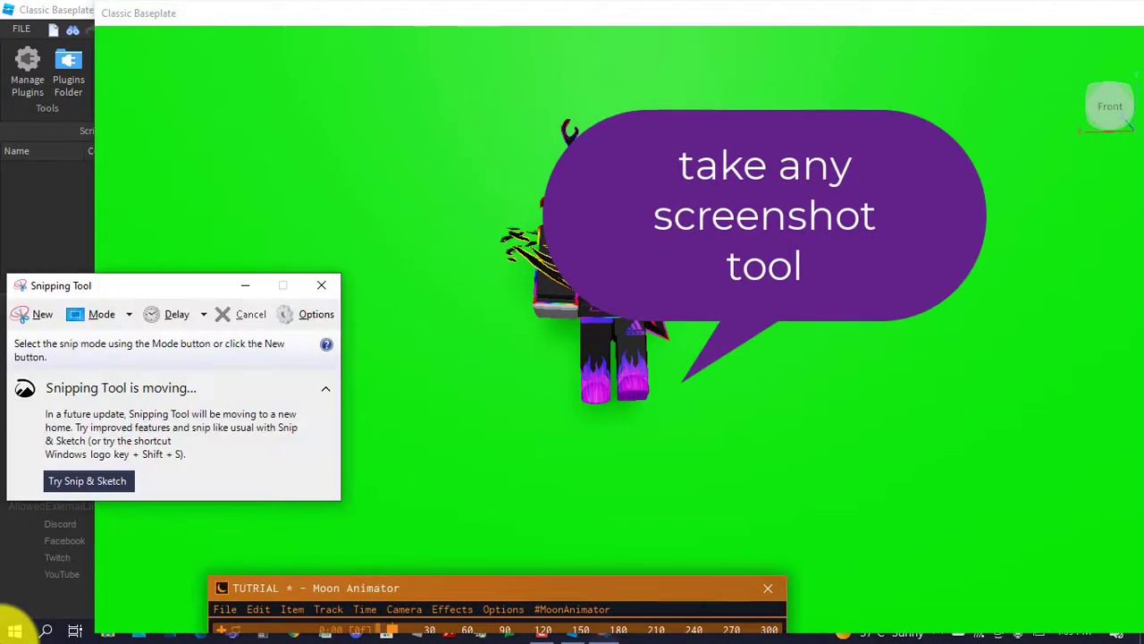
{"action": "left_click", "coordinate": [36, 322]}
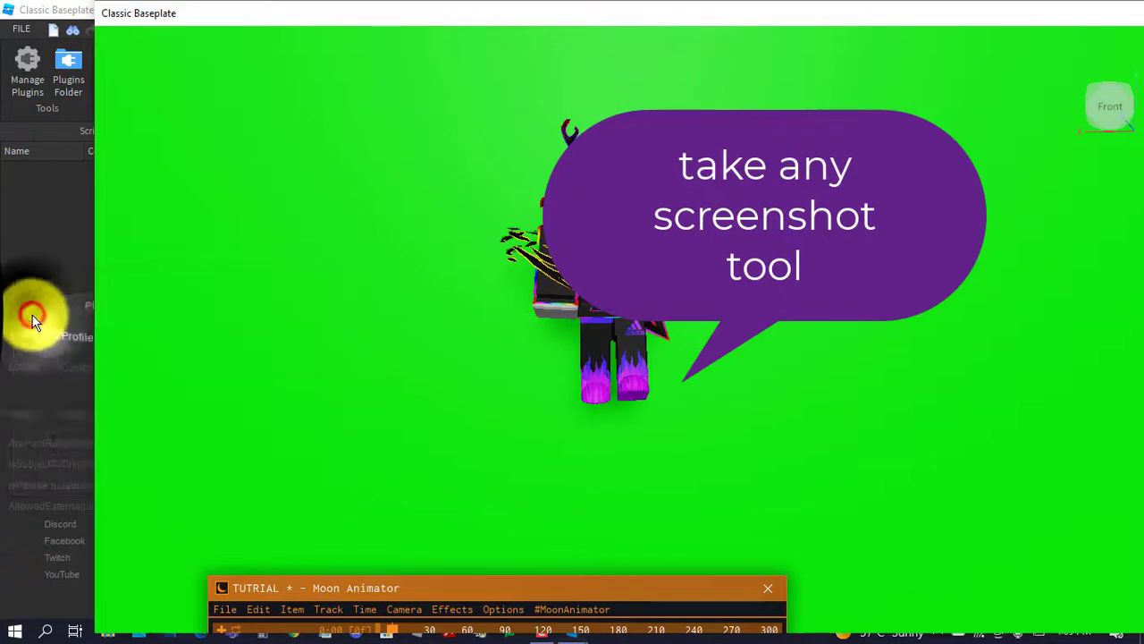
{"action": "left_click_drag", "start_coordinate": [478, 102], "coordinate": [764, 436]}
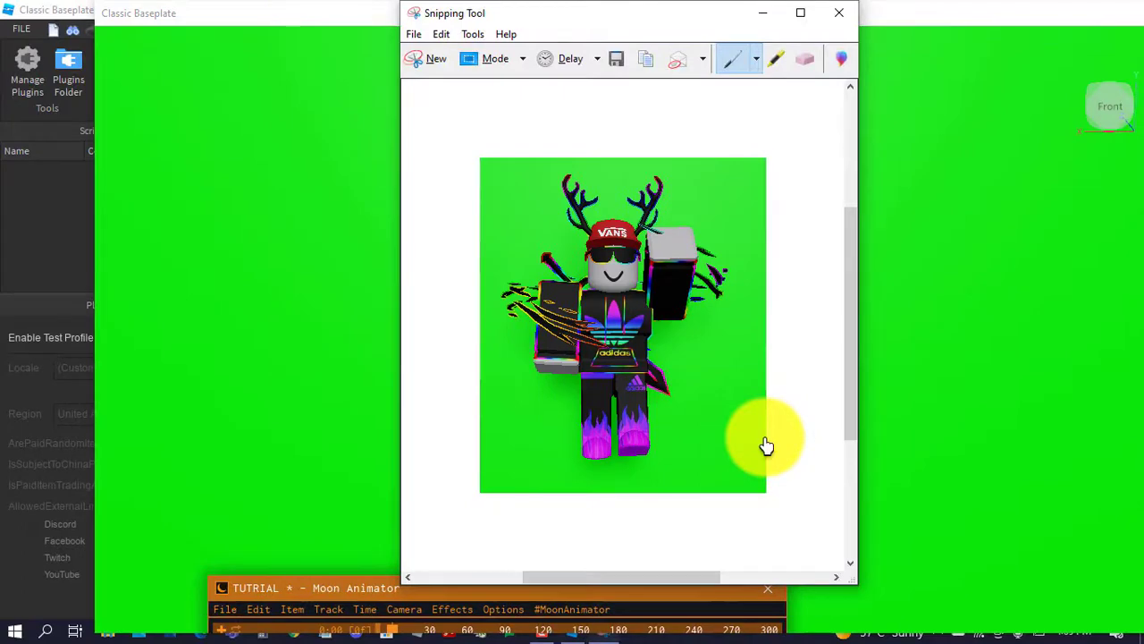
Put Roblox Studio out of the way and save the snip as the PNG file FSD in Pictures
{"action": "left_click", "coordinate": [924, 14]}
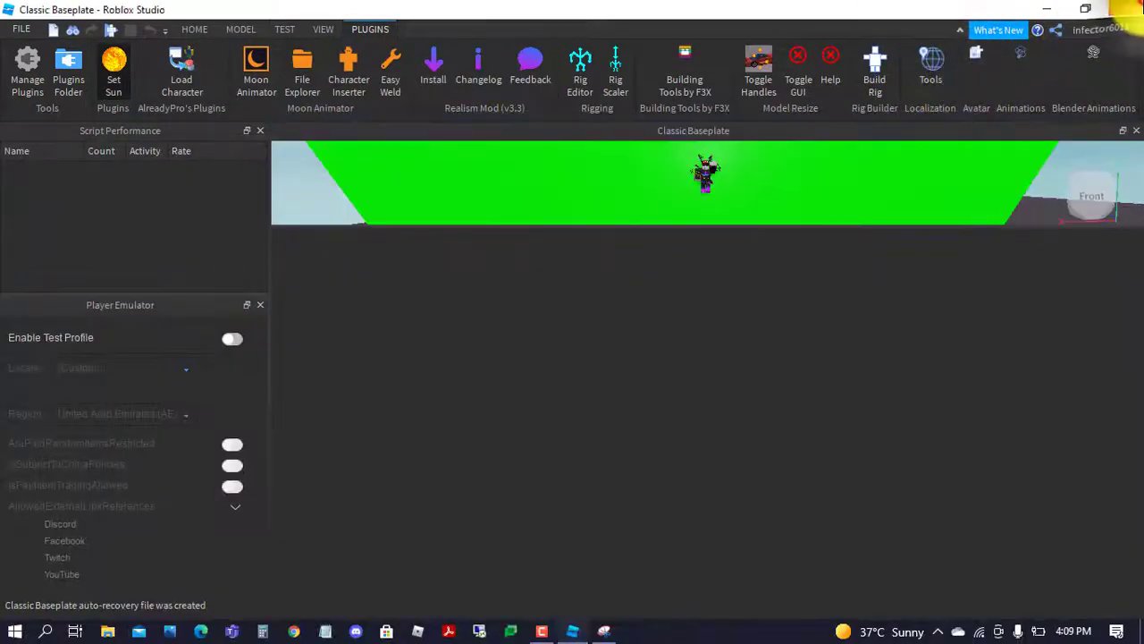
{"action": "left_click", "coordinate": [569, 334]}
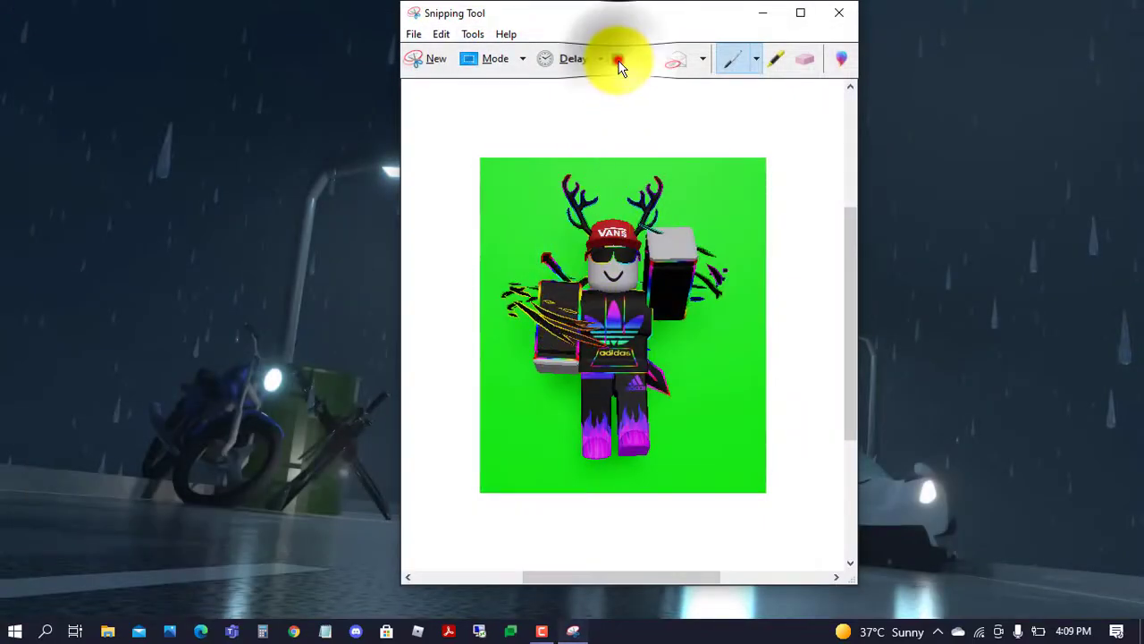
{"action": "left_click", "coordinate": [619, 62]}
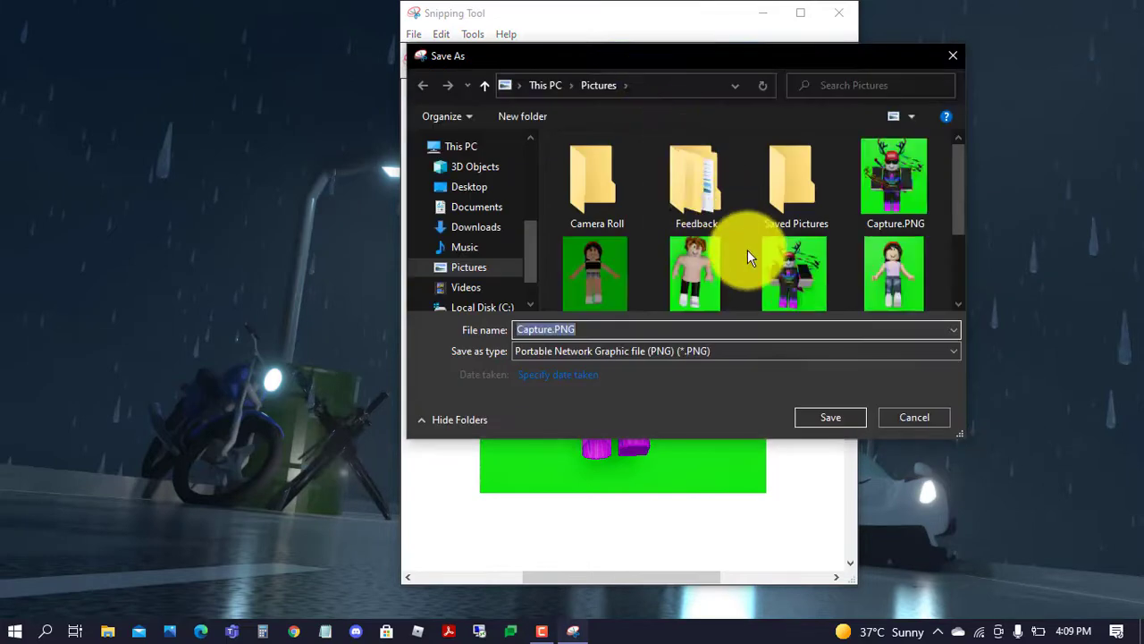
{"action": "scroll", "coordinate": [747, 249], "scroll_direction": "down", "scroll_amount": 3}
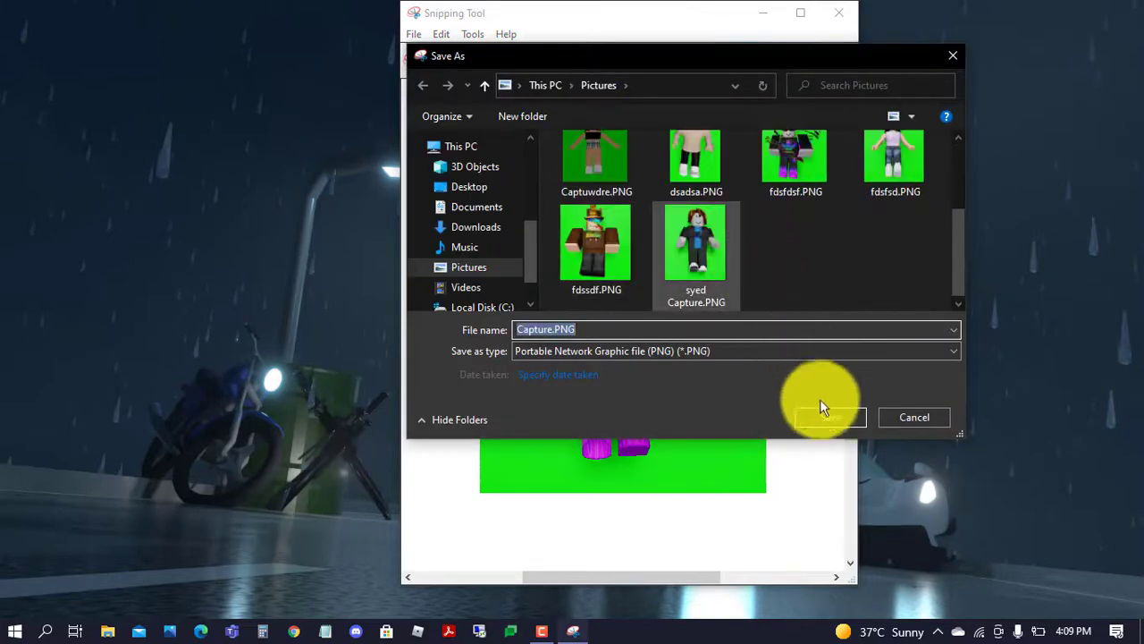
{"action": "type", "text": "fdsa"}
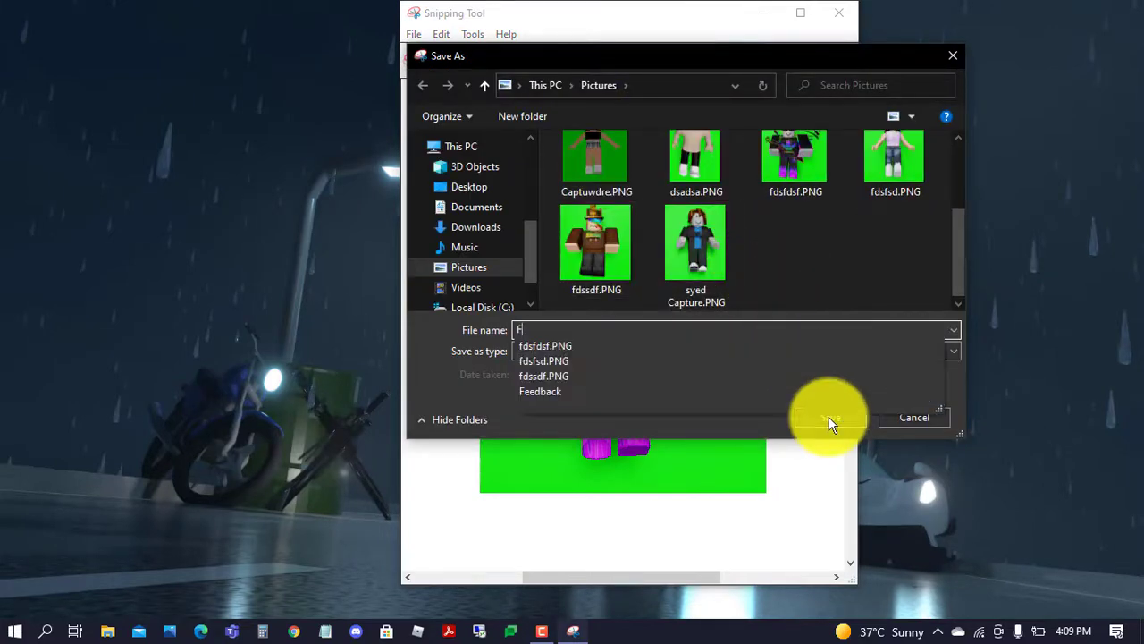
{"action": "left_click", "coordinate": [829, 416]}
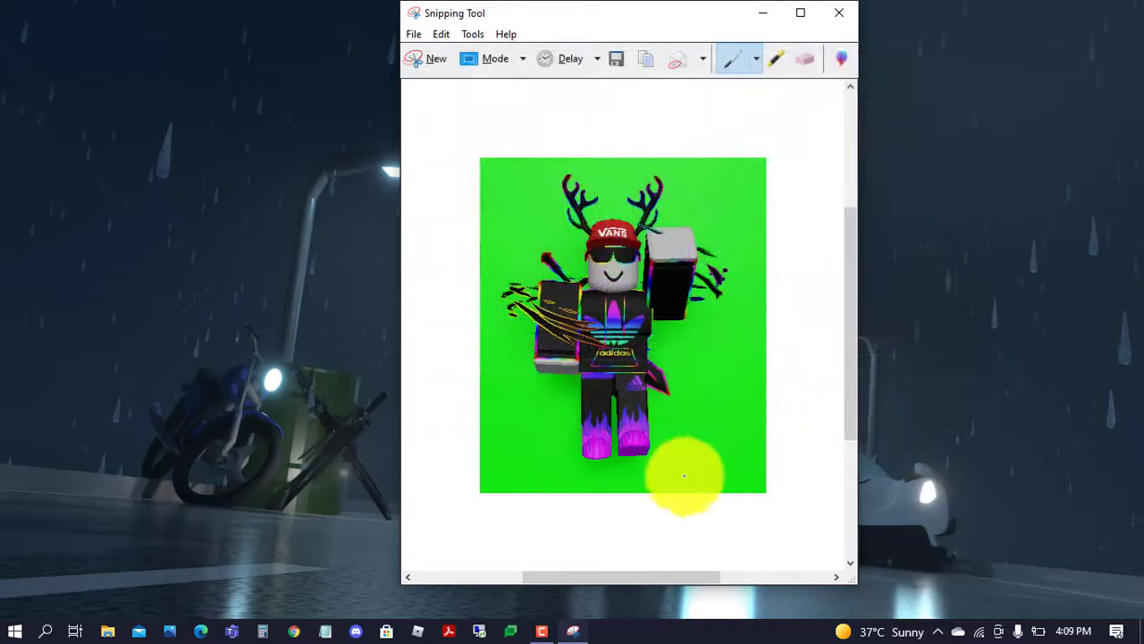
Switch to Google Chrome, choose a profile and go to photopea.com
{"action": "left_click", "coordinate": [295, 633]}
{"action": "left_click", "coordinate": [295, 631]}
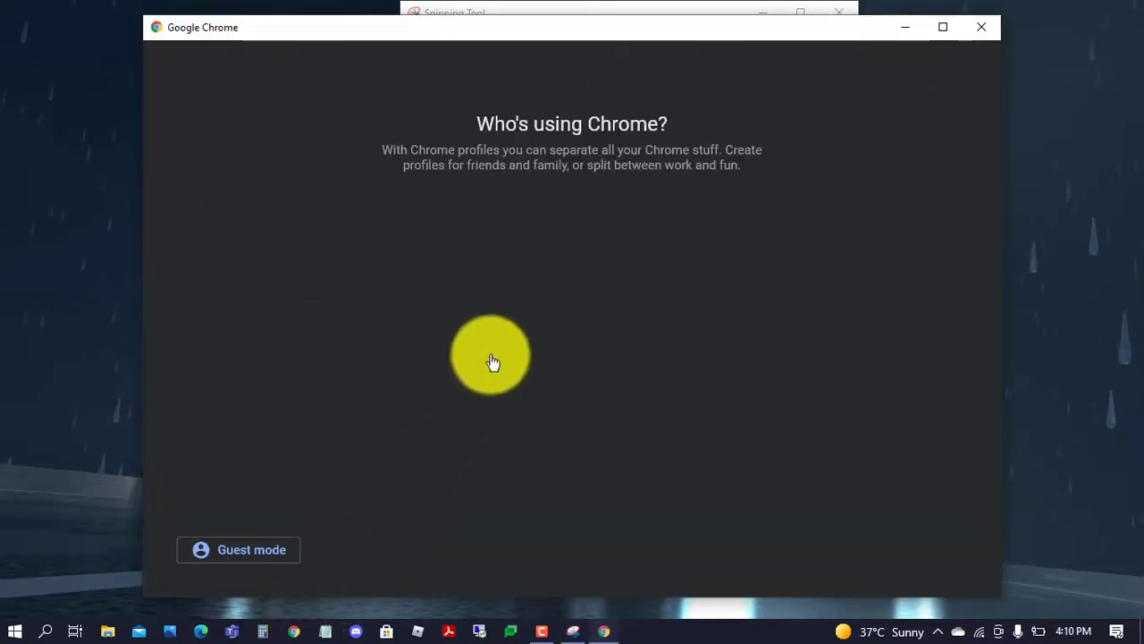
{"action": "left_click", "coordinate": [503, 344]}
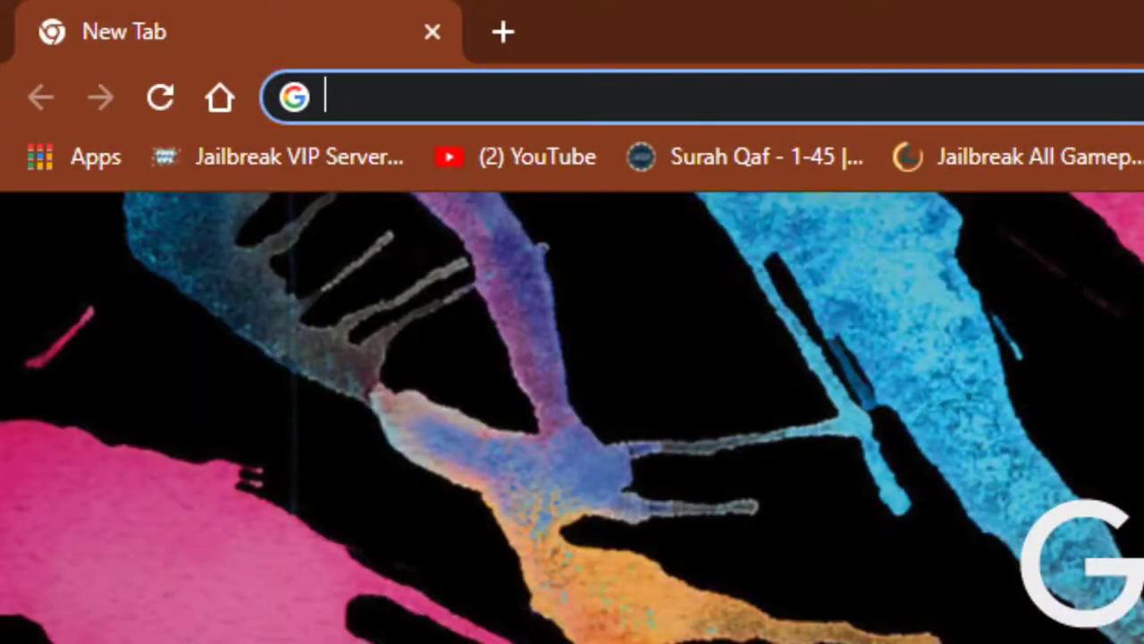
{"action": "type", "text": "P"}
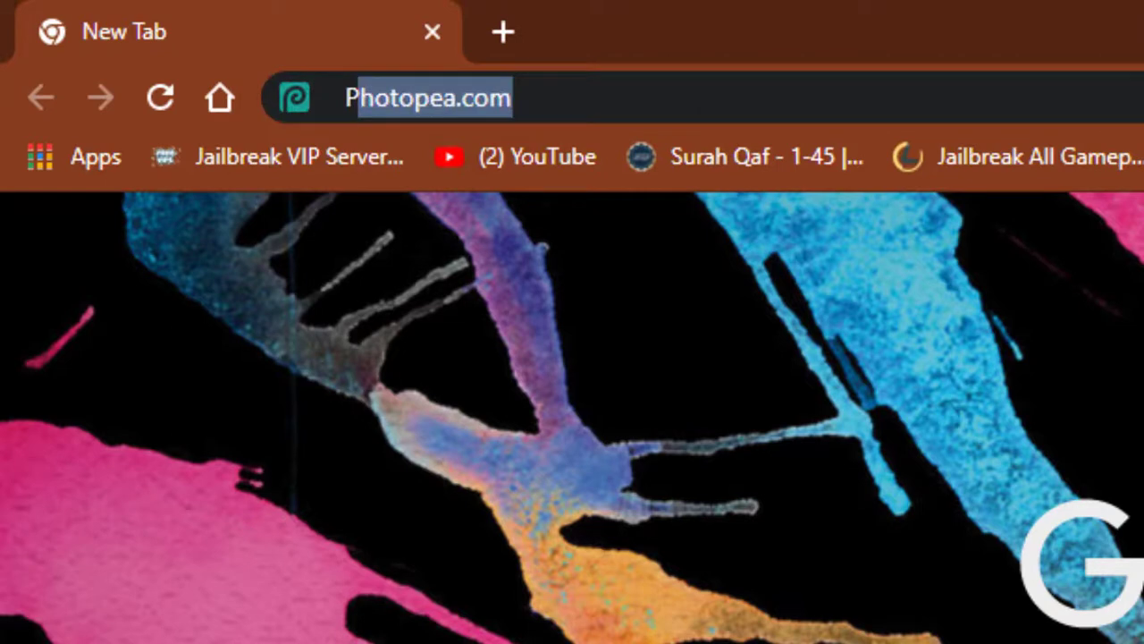
{"action": "type", "text": "HOTO"}
{"action": "key", "text": "Return"}
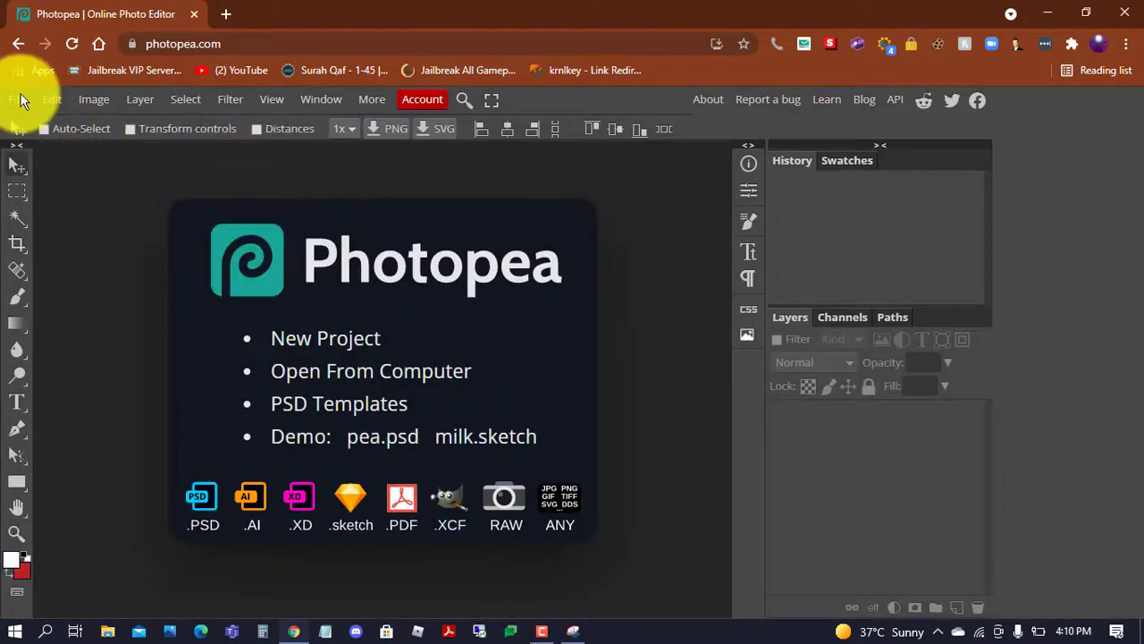
Open the saved FSD snip from the computer in Photopea
{"action": "left_click", "coordinate": [20, 99]}
{"action": "left_click", "coordinate": [56, 147]}
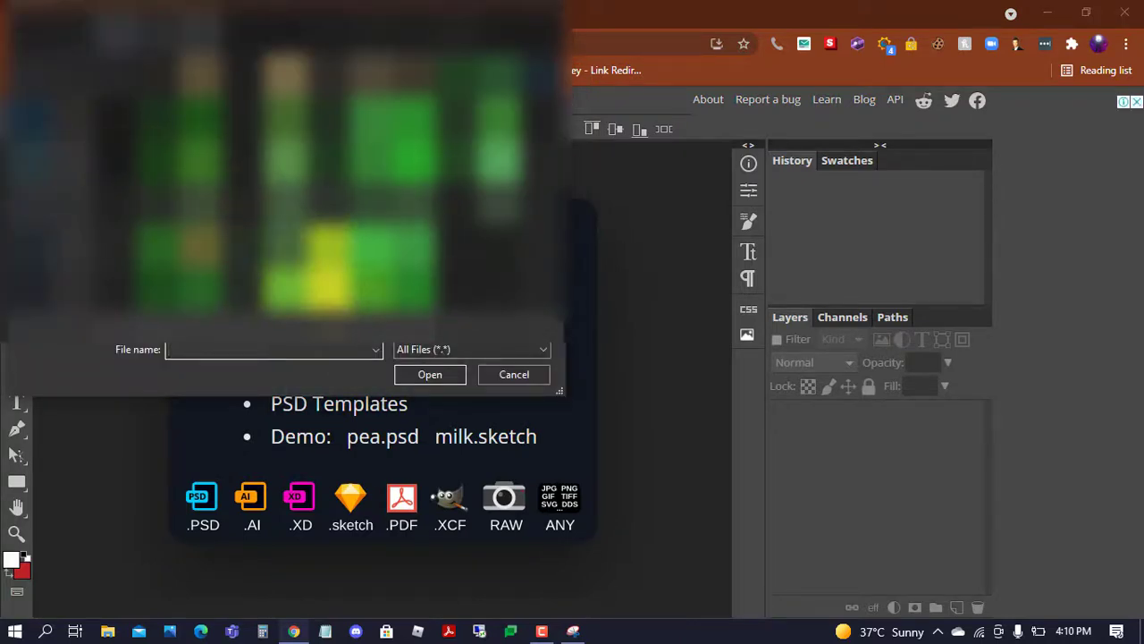
{"action": "left_click", "coordinate": [340, 268]}
{"action": "left_click", "coordinate": [418, 366]}
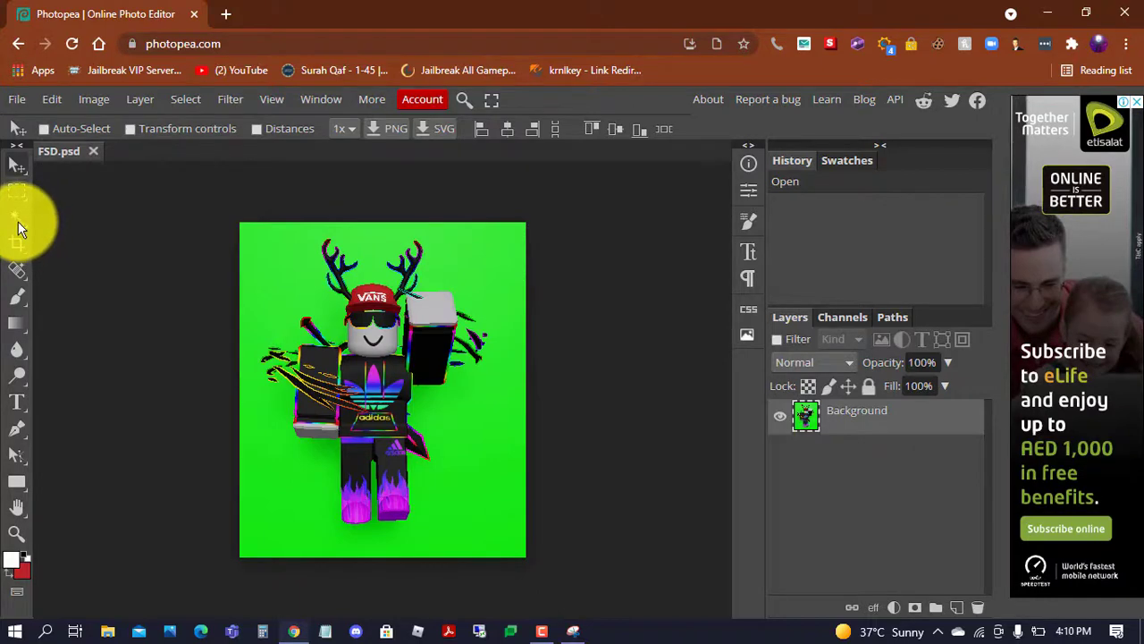
Use the Magic Wand to select and delete the large green areas above and below the character
{"action": "left_click", "coordinate": [20, 224]}
{"action": "left_click", "coordinate": [257, 262]}
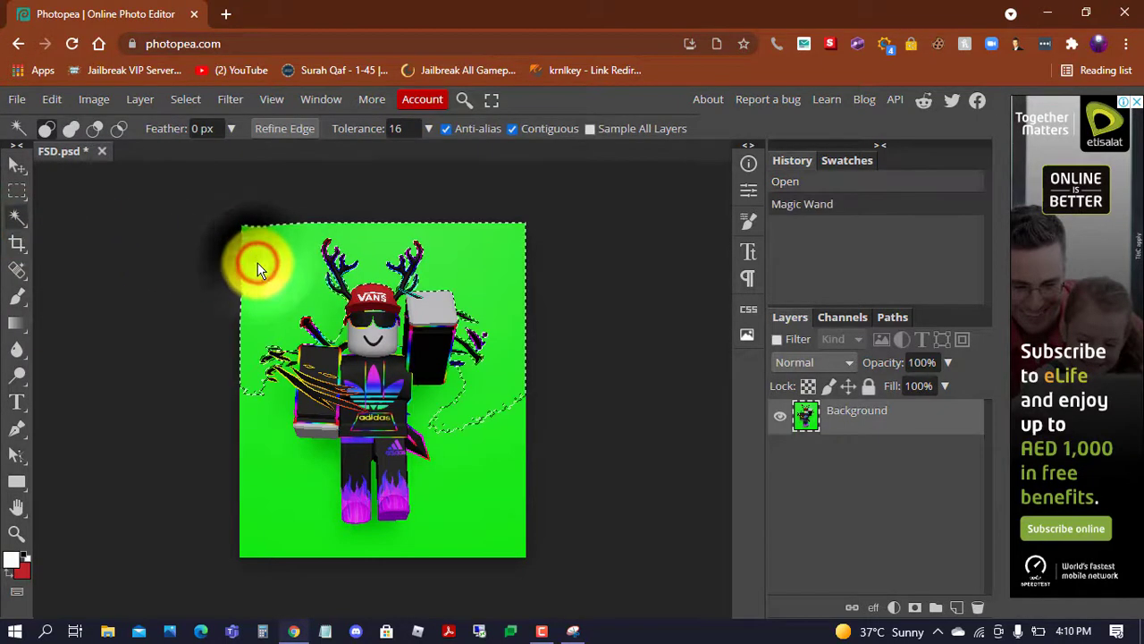
{"action": "key", "text": "Delete"}
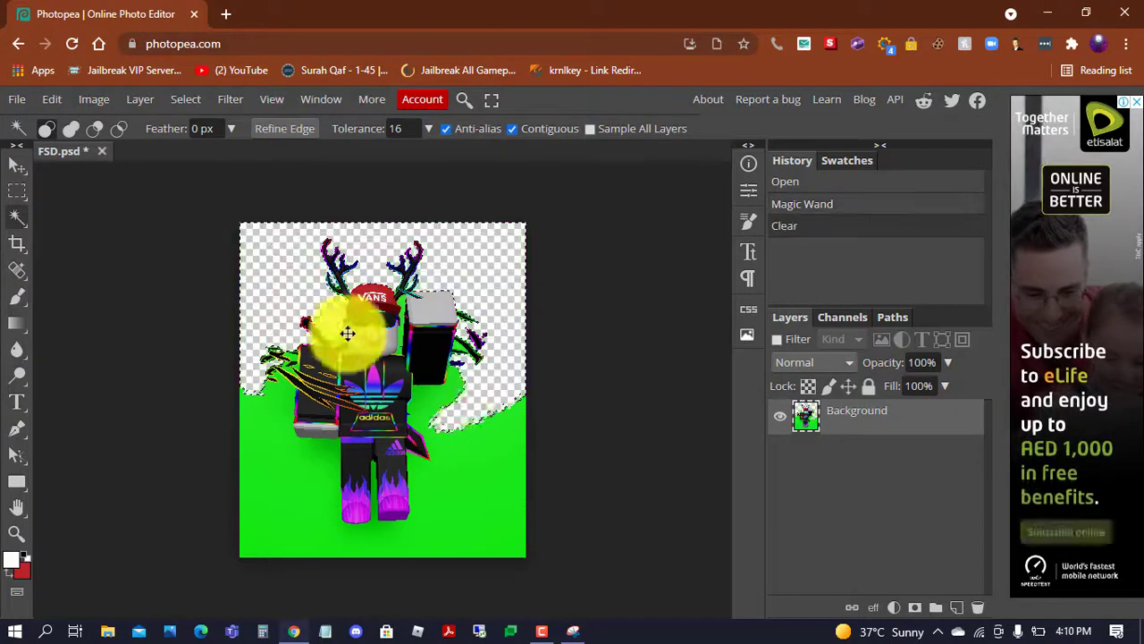
{"action": "left_click", "coordinate": [498, 451]}
{"action": "key", "text": "Delete"}
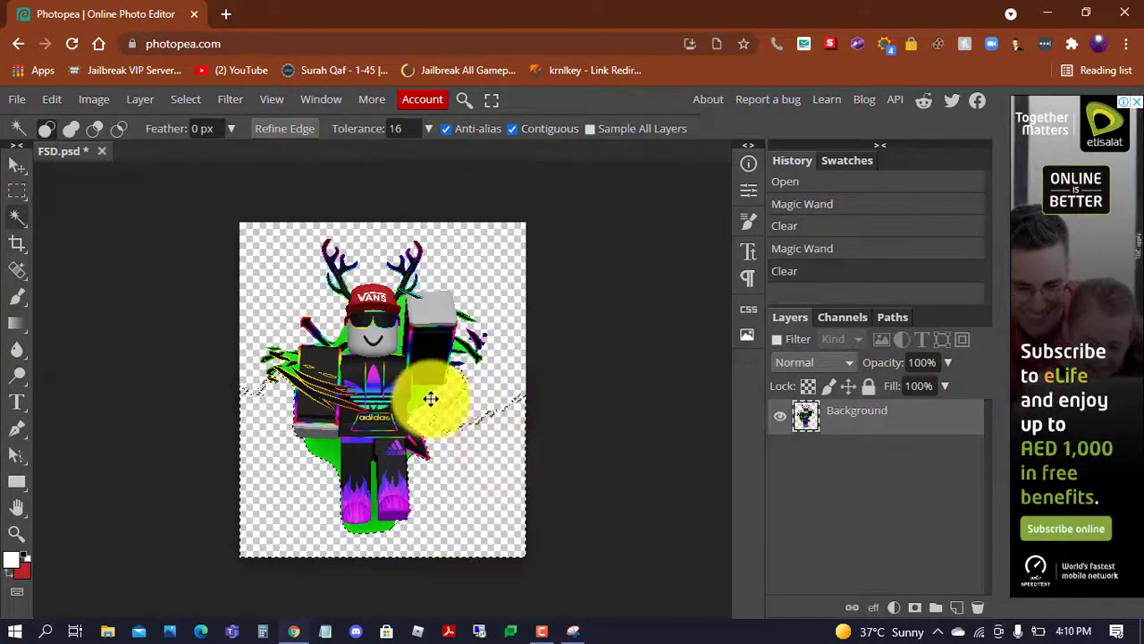
Select and delete the green patches under the raised arm and below the lowered hand
{"action": "left_click", "coordinate": [426, 394]}
{"action": "key", "text": "Delete"}
{"action": "left_click", "coordinate": [320, 445]}
{"action": "key", "text": "Delete"}
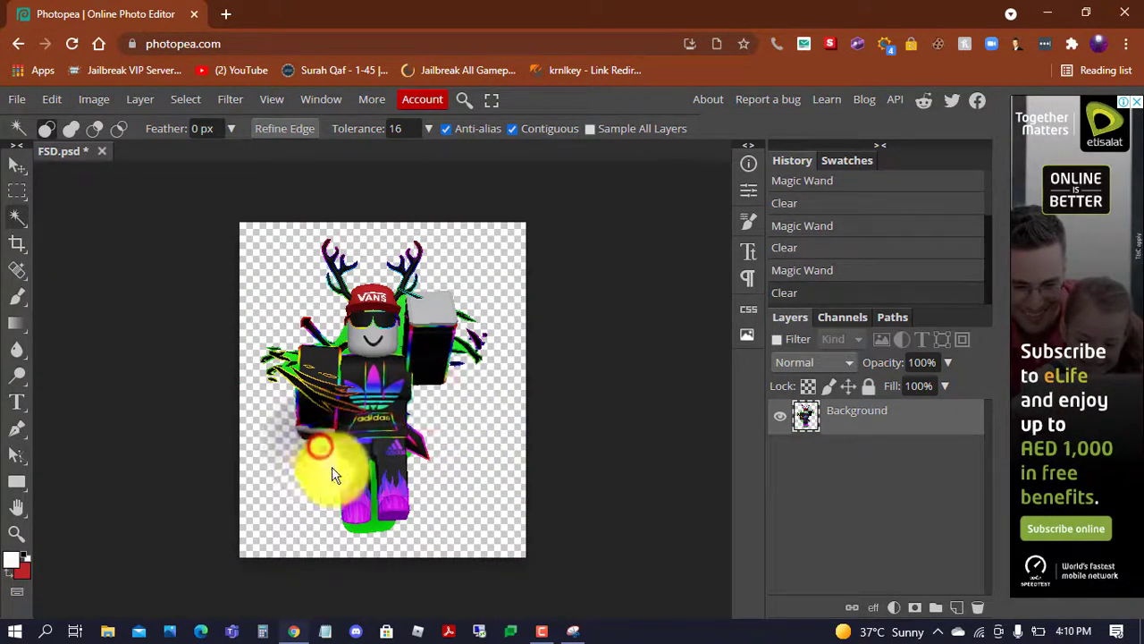
Select and delete the green areas around the feet and between the legs with the Magic Wand
{"action": "left_click", "coordinate": [364, 524]}
{"action": "key", "text": "Delete"}
{"action": "left_click", "coordinate": [372, 494]}
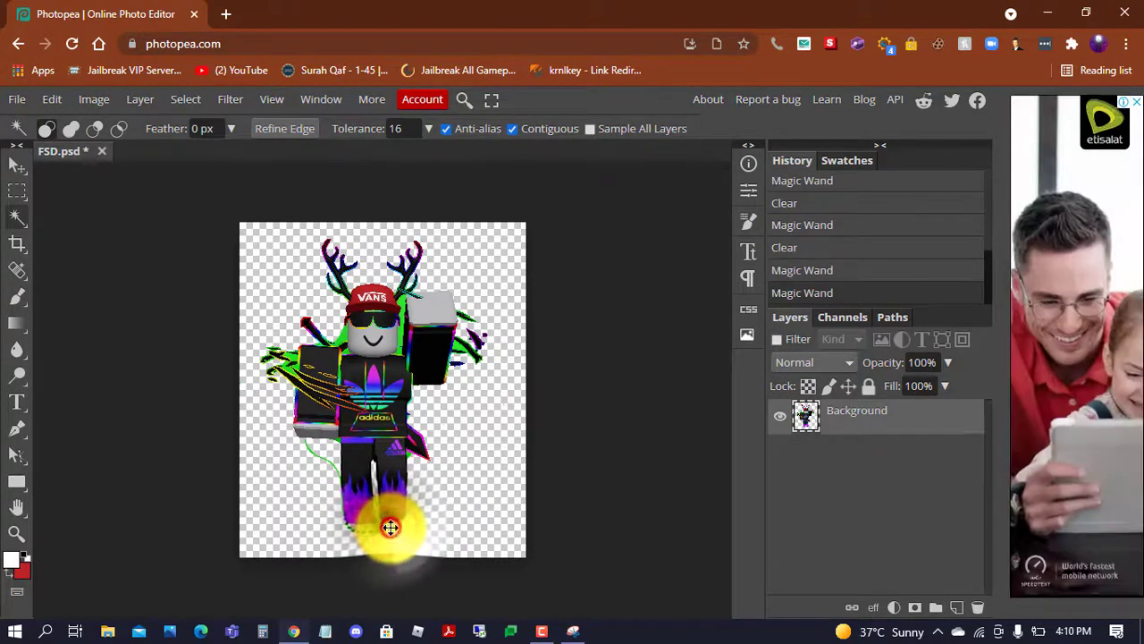
{"action": "left_click", "coordinate": [384, 525]}
{"action": "key", "text": "Delete"}
Select and delete the thin green remnant below the lowered hand
{"action": "left_click", "coordinate": [327, 456]}
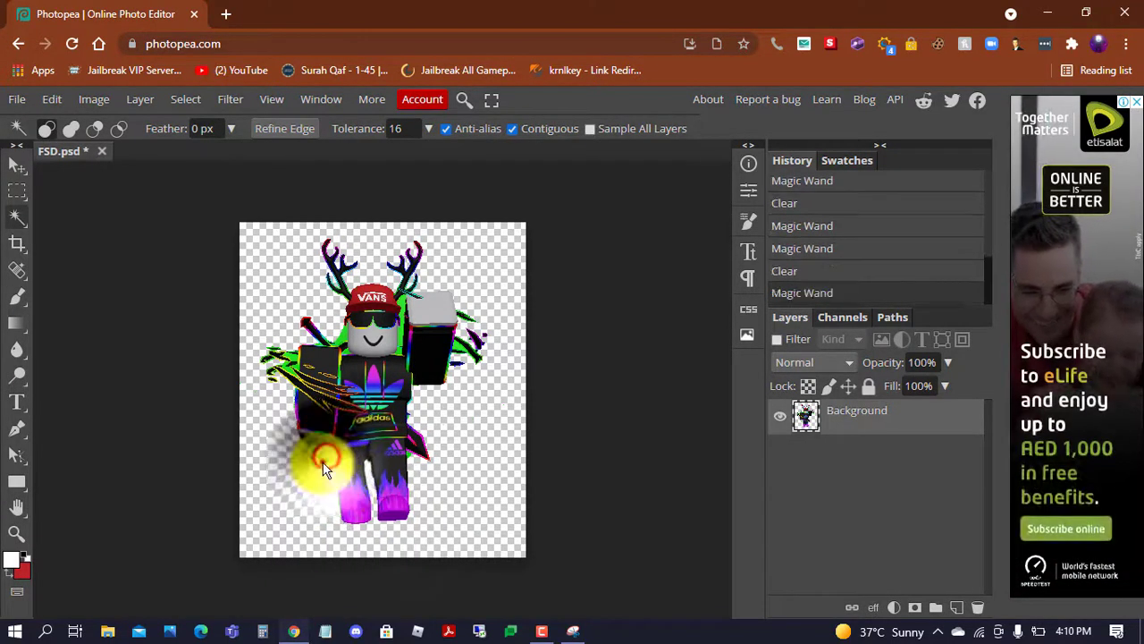
{"action": "left_click", "coordinate": [324, 458]}
{"action": "left_click", "coordinate": [323, 457]}
{"action": "key", "text": "Delete"}
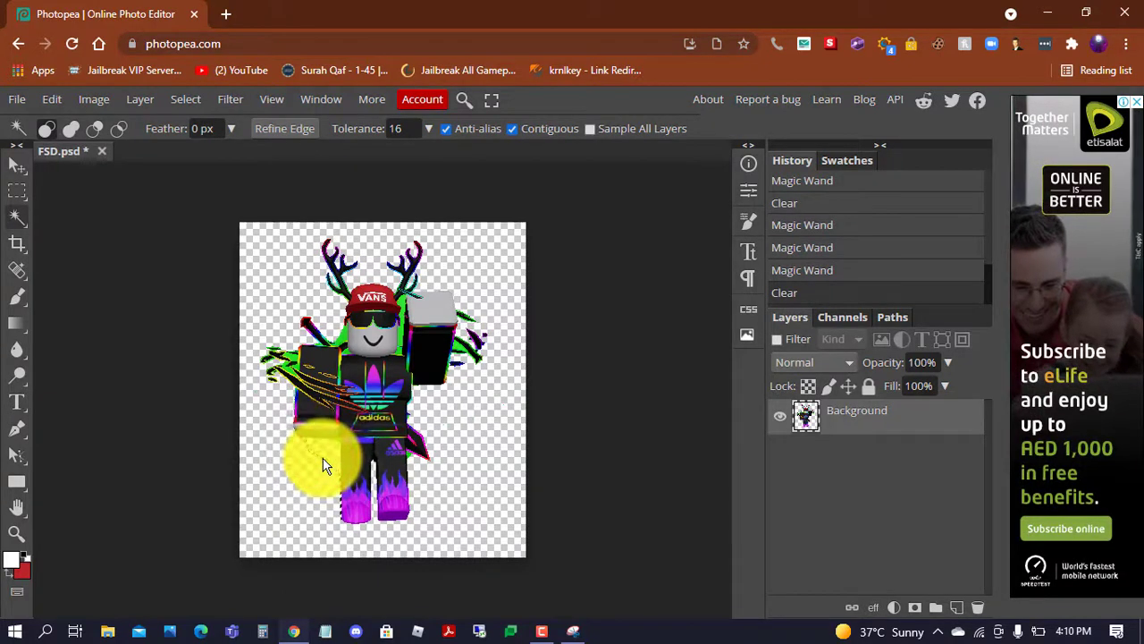
Select and delete the green bits between the loose strands beside the lowered arm's shoulder
{"action": "left_click", "coordinate": [289, 355]}
{"action": "key", "text": "Delete"}
{"action": "left_click", "coordinate": [294, 365]}
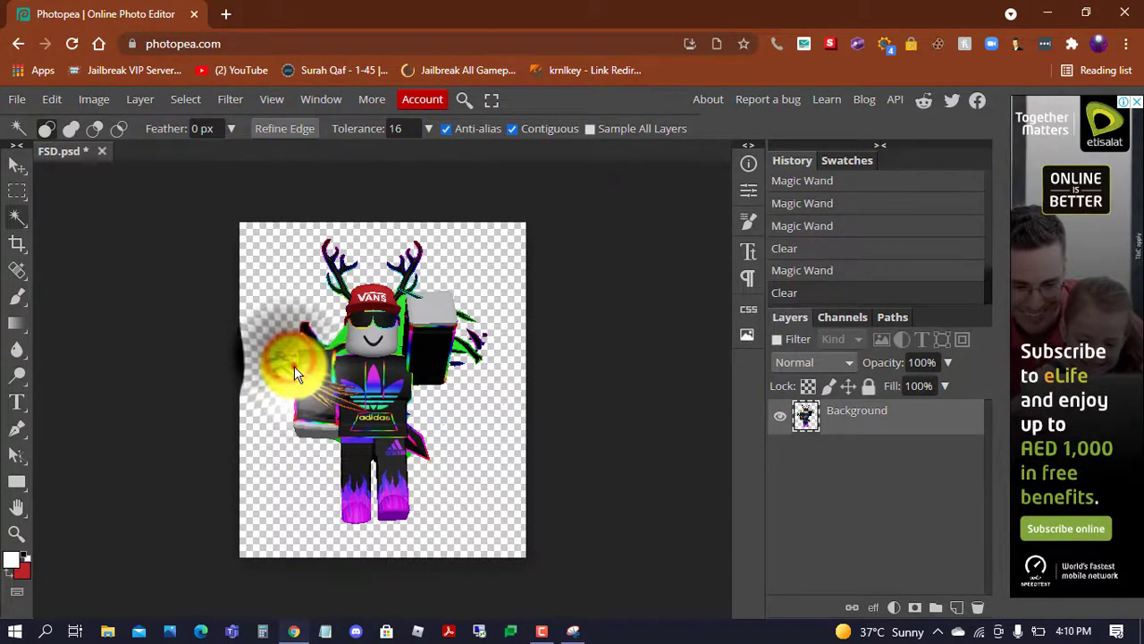
{"action": "key", "text": "Delete"}
{"action": "left_click", "coordinate": [294, 368]}
{"action": "key", "text": "Delete"}
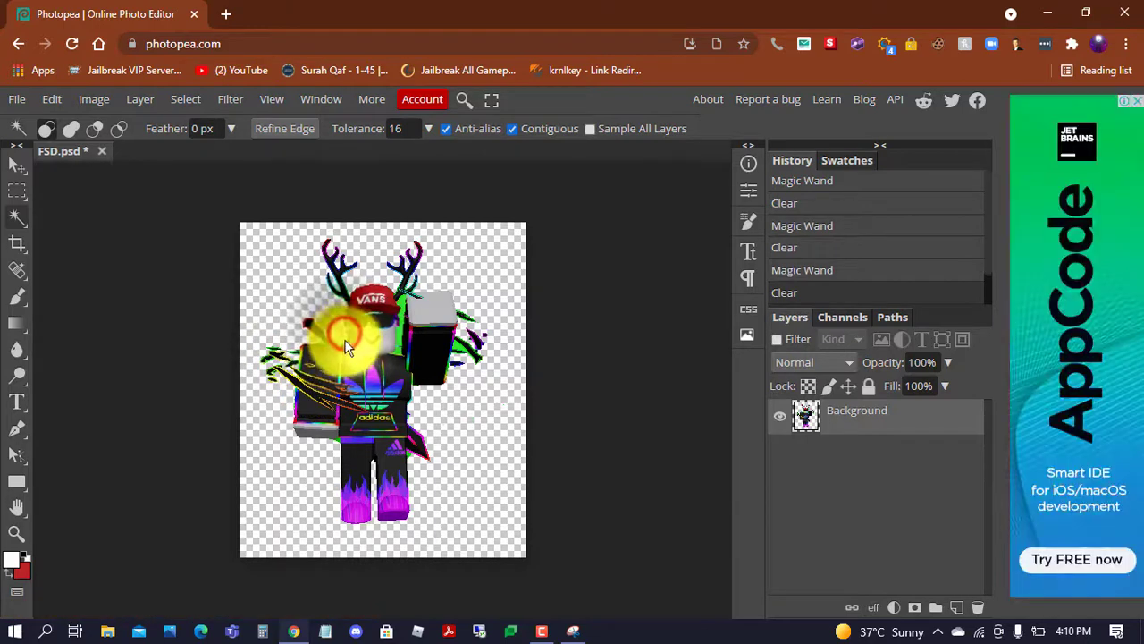
Select and delete the remaining green between the head and the raised arm, and check around the lowered hand and hip
{"action": "left_click", "coordinate": [398, 329]}
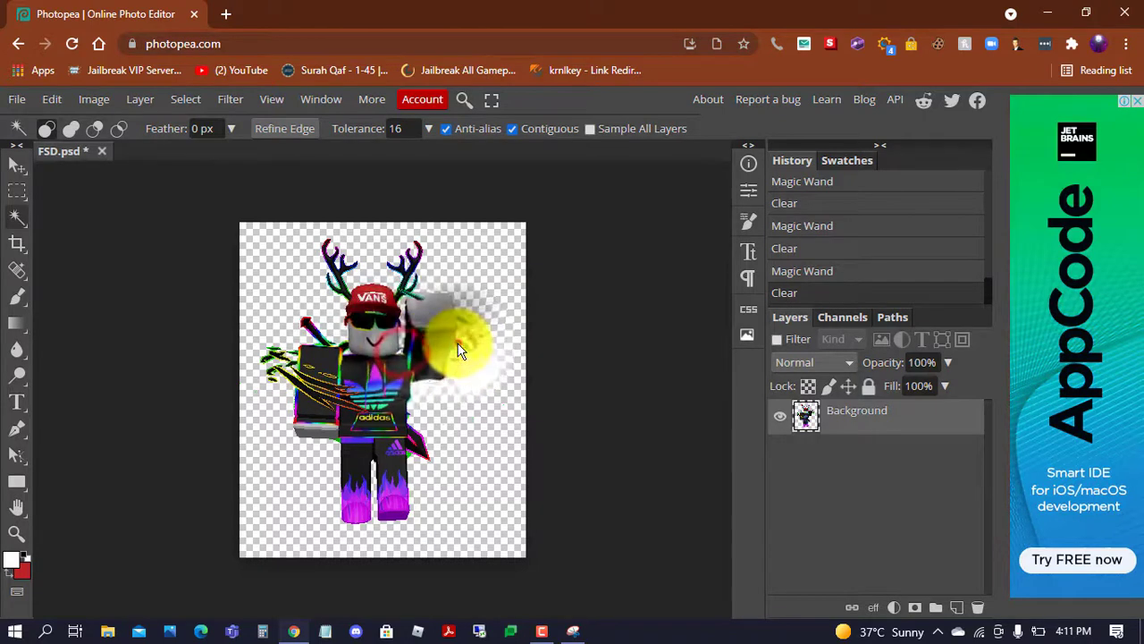
{"action": "left_click", "coordinate": [338, 439]}
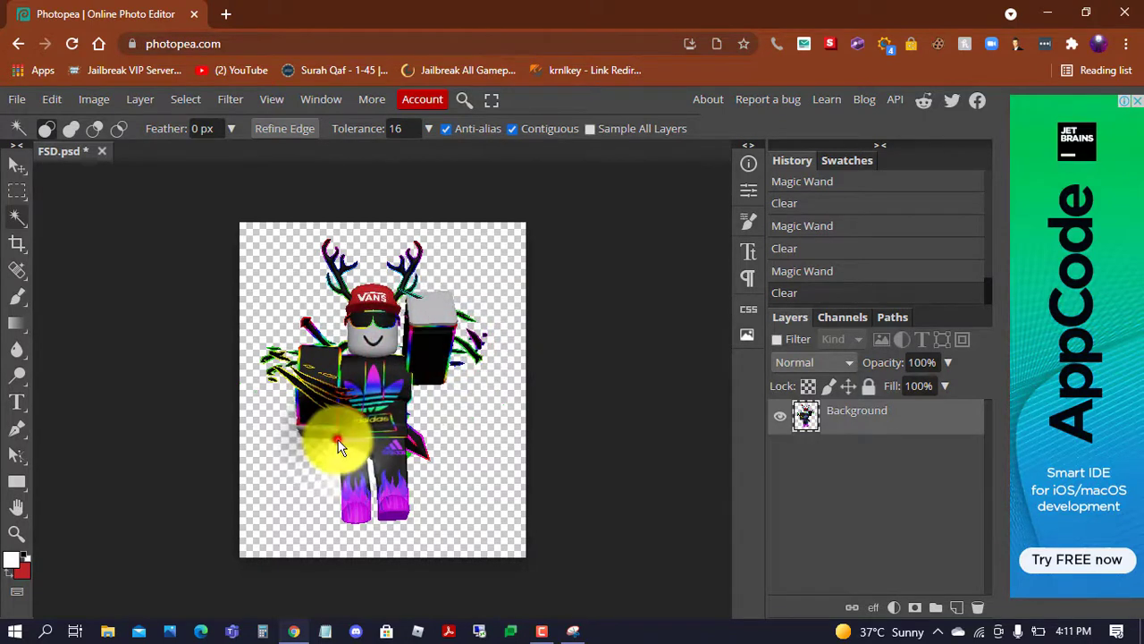
{"action": "left_click", "coordinate": [407, 457]}
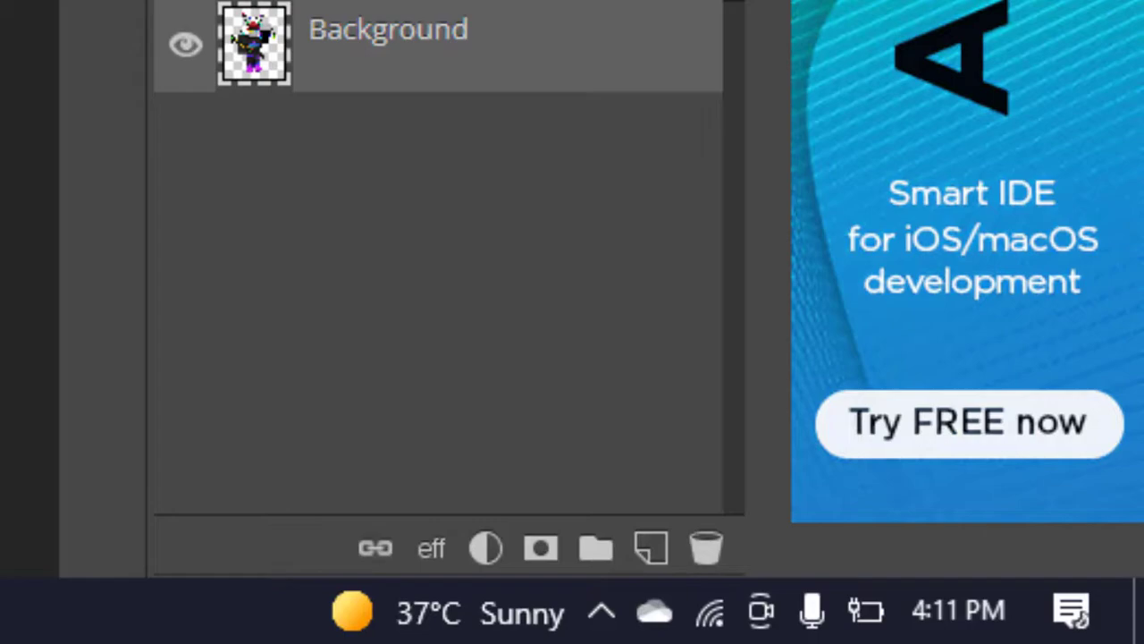
Add a new layer above the character and set the foreground colour to pure red
{"action": "left_click", "coordinate": [651, 548]}
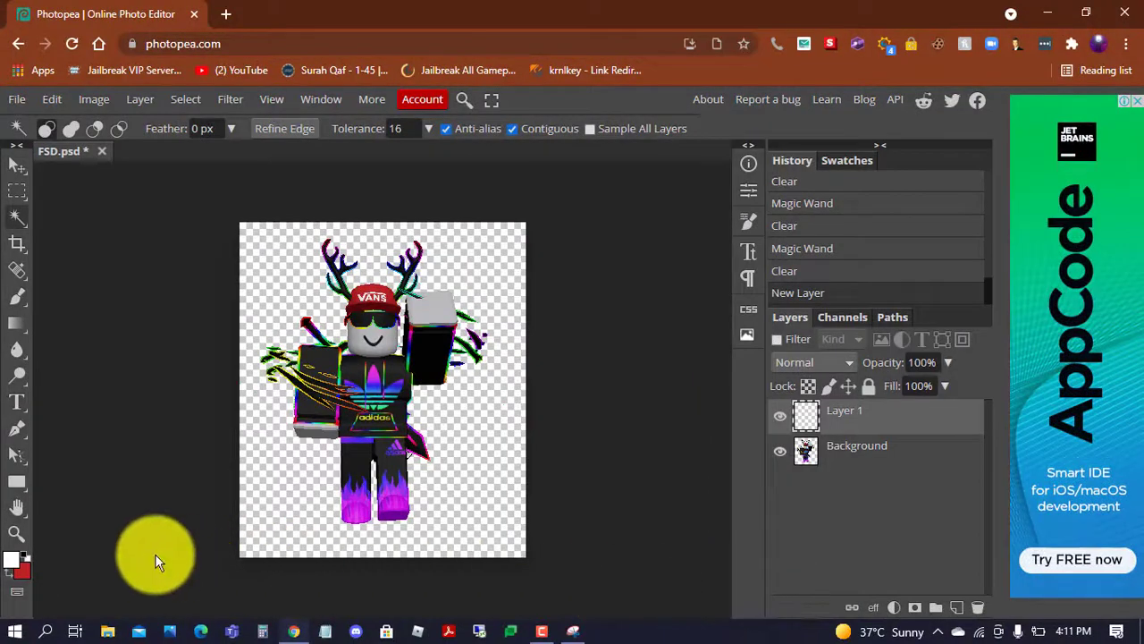
{"action": "left_click", "coordinate": [153, 553]}
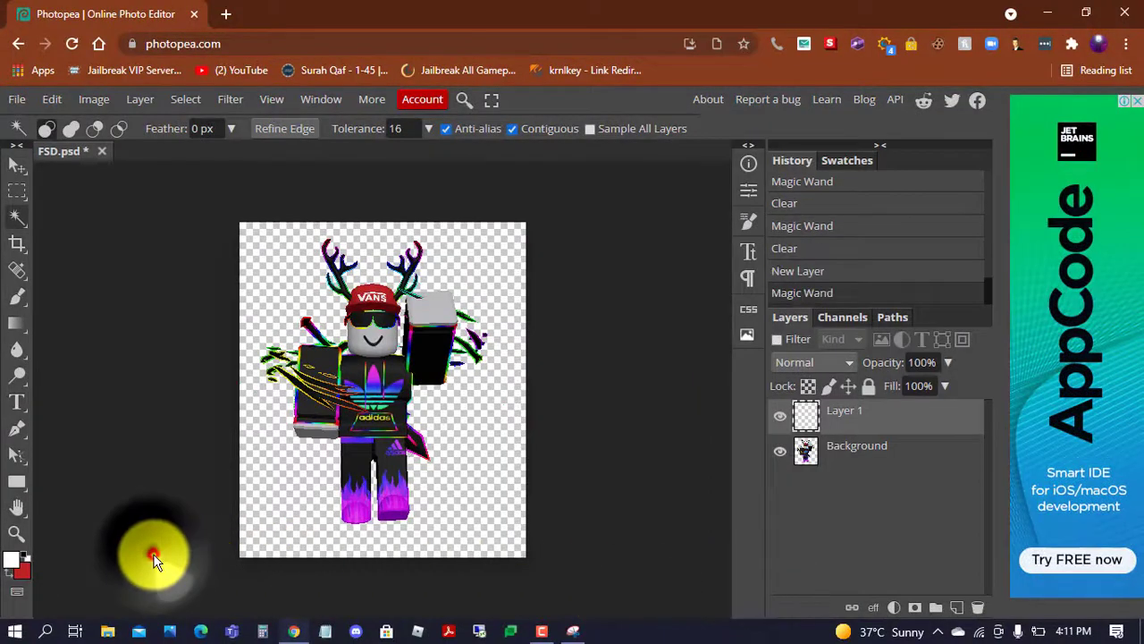
{"action": "left_click", "coordinate": [12, 559]}
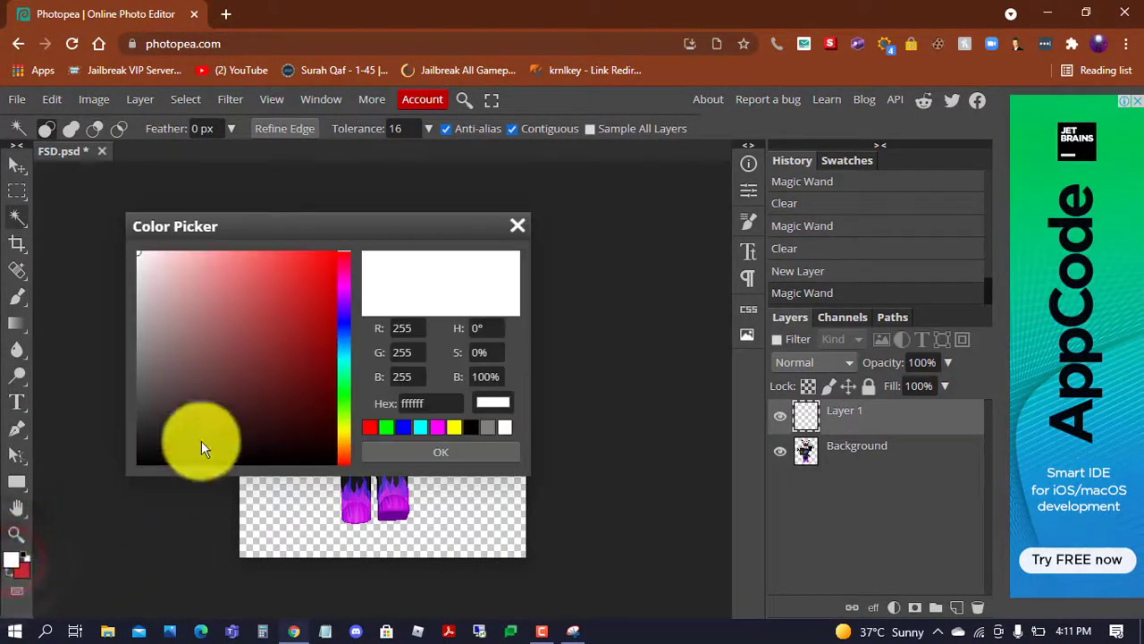
{"action": "left_click", "coordinate": [346, 354]}
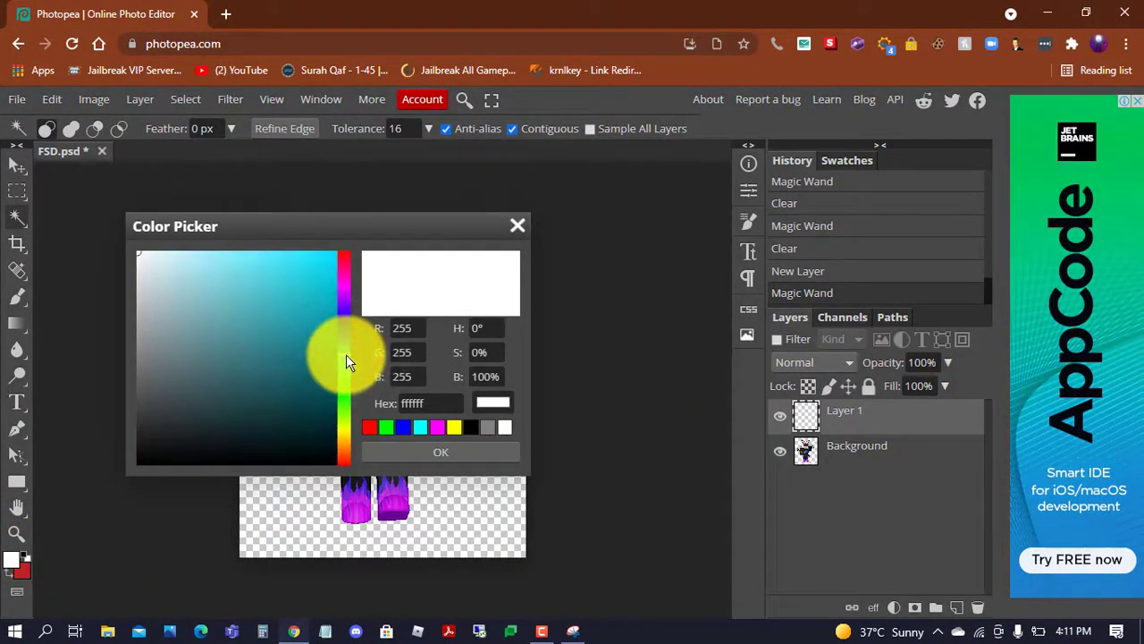
{"action": "left_click_drag", "start_coordinate": [350, 354], "coordinate": [357, 236]}
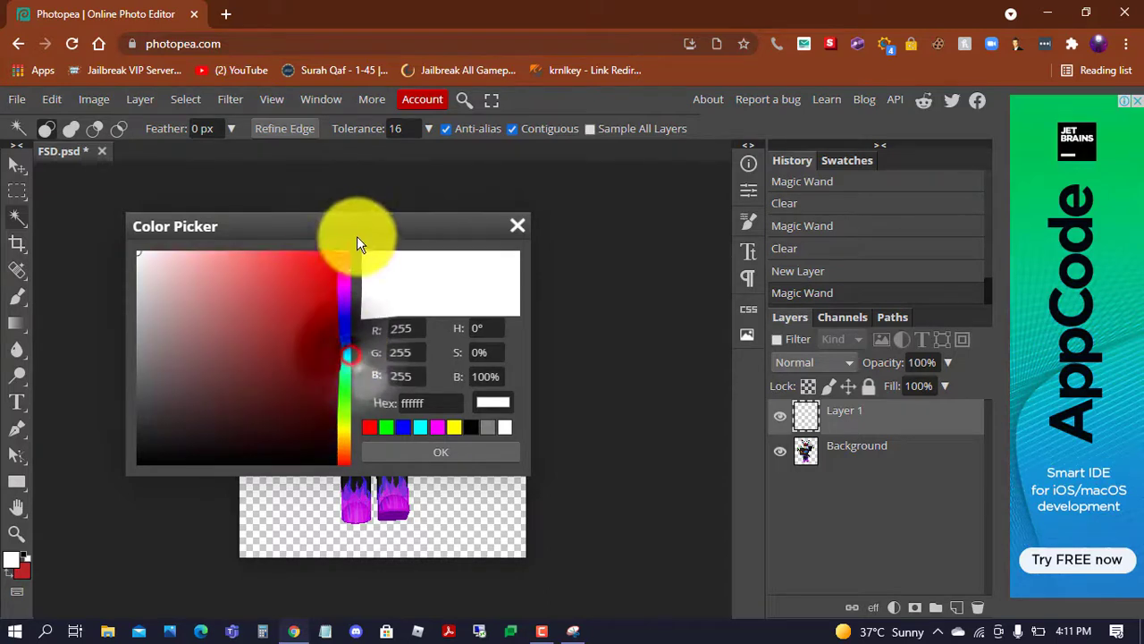
{"action": "left_click", "coordinate": [337, 254]}
{"action": "left_click", "coordinate": [460, 454]}
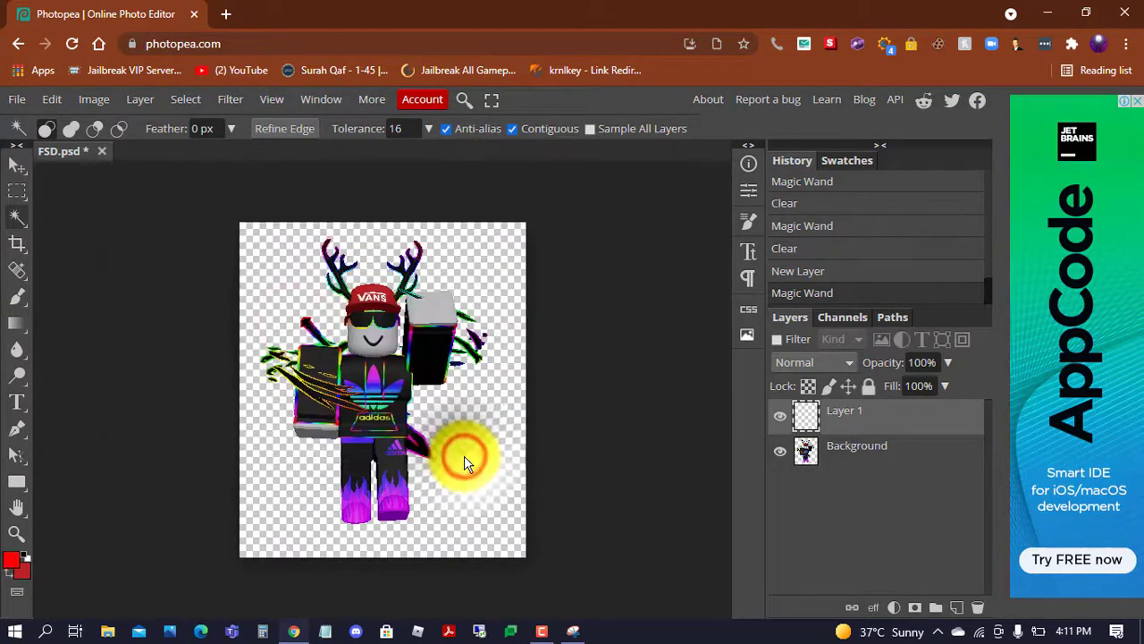
Cover the whole canvas of the new layer in red with a 115 px brush
{"action": "left_click", "coordinate": [17, 297]}
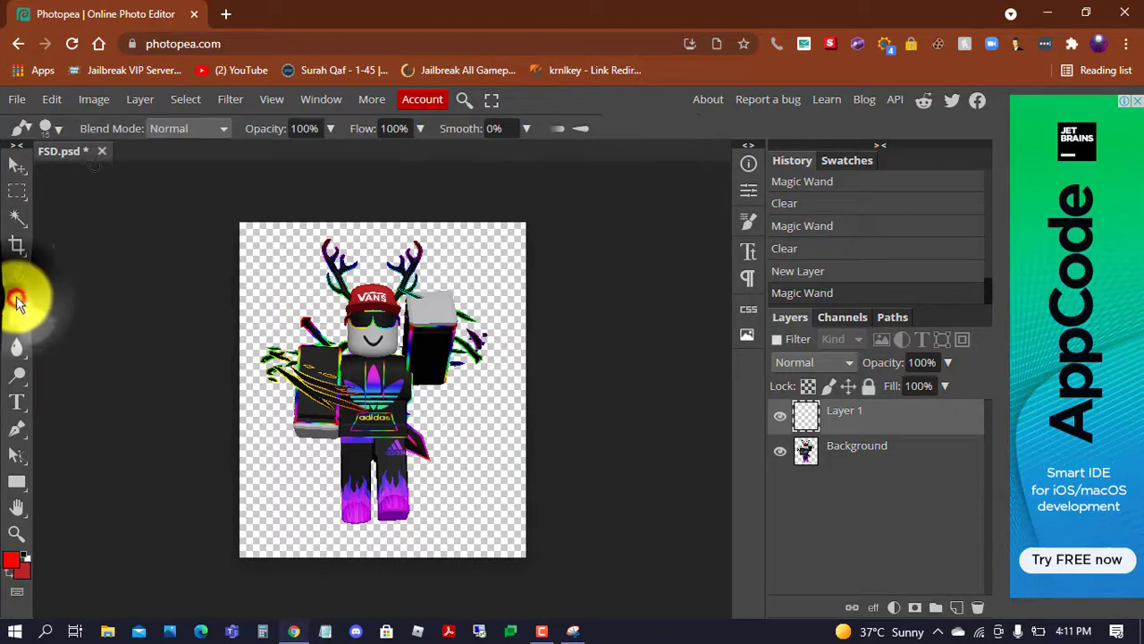
{"action": "left_click", "coordinate": [60, 130]}
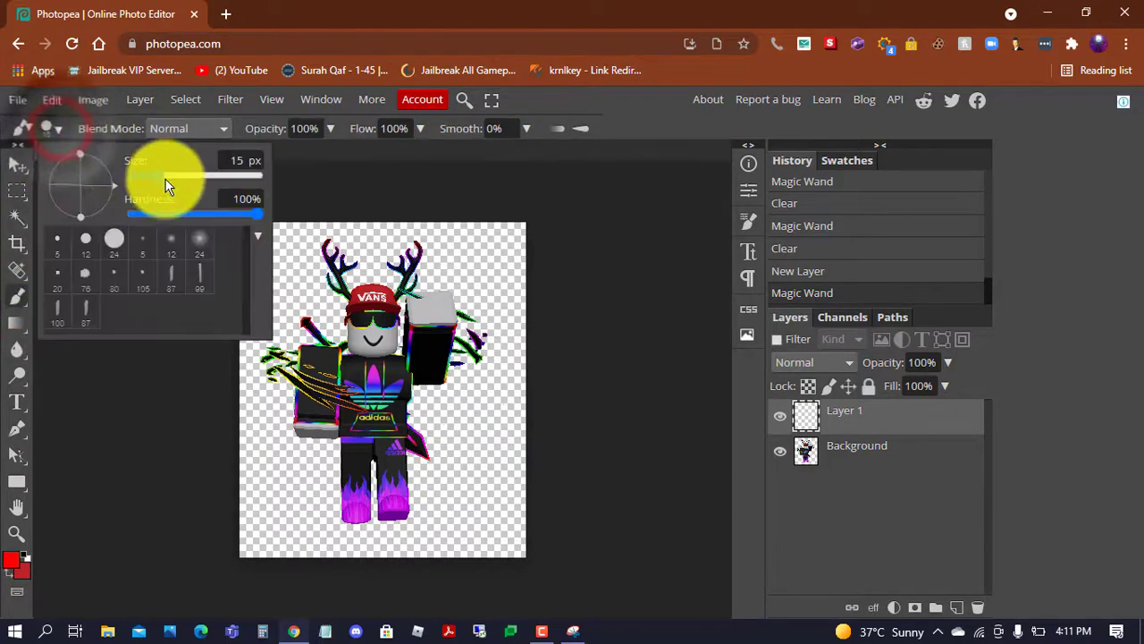
{"action": "left_click_drag", "start_coordinate": [166, 179], "coordinate": [190, 180]}
{"action": "left_click", "coordinate": [189, 391]}
{"action": "mouse_move", "coordinate": [198, 256]}
{"action": "left_mouse_down"}
{"action": "mouse_move", "coordinate": [311, 255]}
{"action": "mouse_move", "coordinate": [319, 319]}
{"action": "mouse_move", "coordinate": [460, 332]}
{"action": "mouse_move", "coordinate": [38, 312]}
{"action": "mouse_move", "coordinate": [706, 438]}
{"action": "mouse_move", "coordinate": [220, 506]}
{"action": "mouse_move", "coordinate": [486, 613]}
{"action": "mouse_move", "coordinate": [731, 460]}
{"action": "left_mouse_up"}
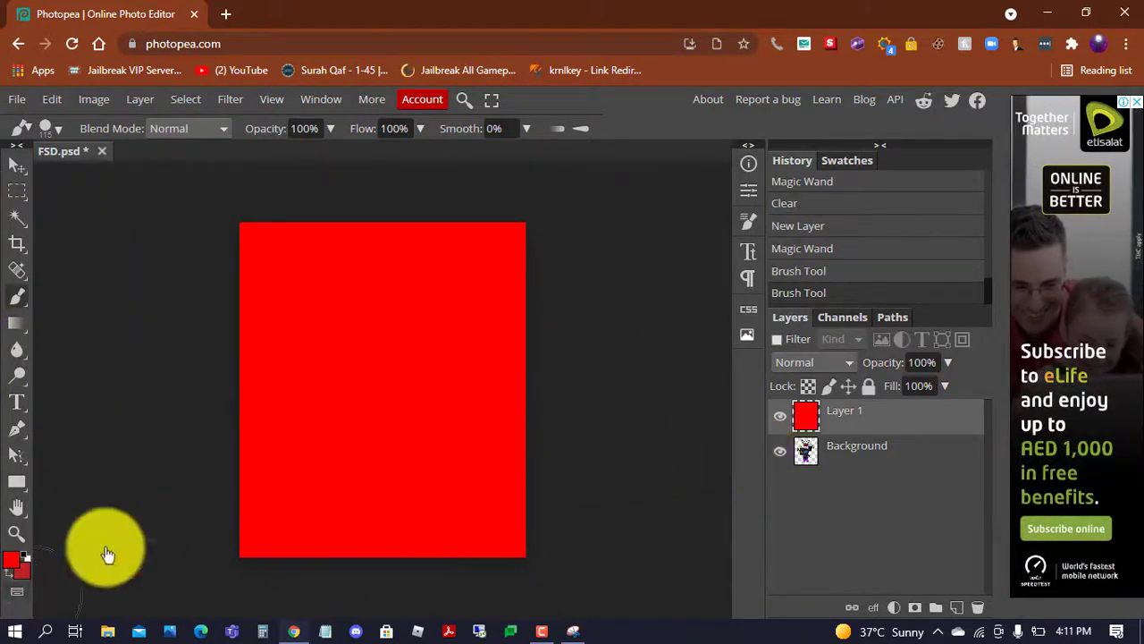
Set the foreground colour to a darker, duller red
{"action": "left_click", "coordinate": [11, 558]}
{"action": "left_click", "coordinate": [263, 305]}
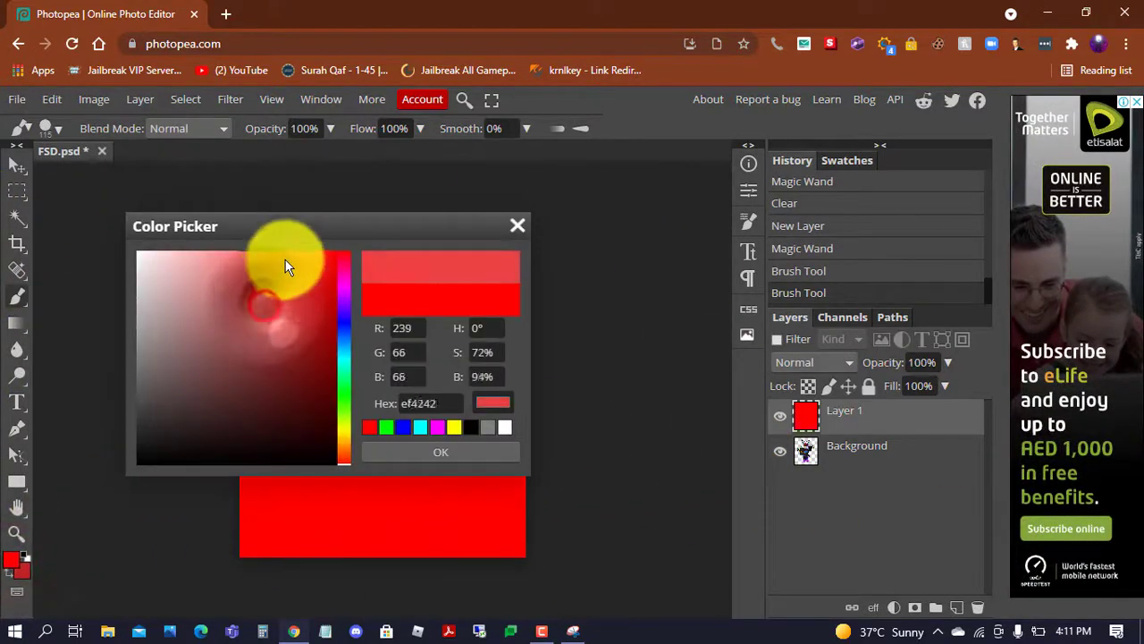
{"action": "left_click_drag", "start_coordinate": [297, 251], "coordinate": [300, 252]}
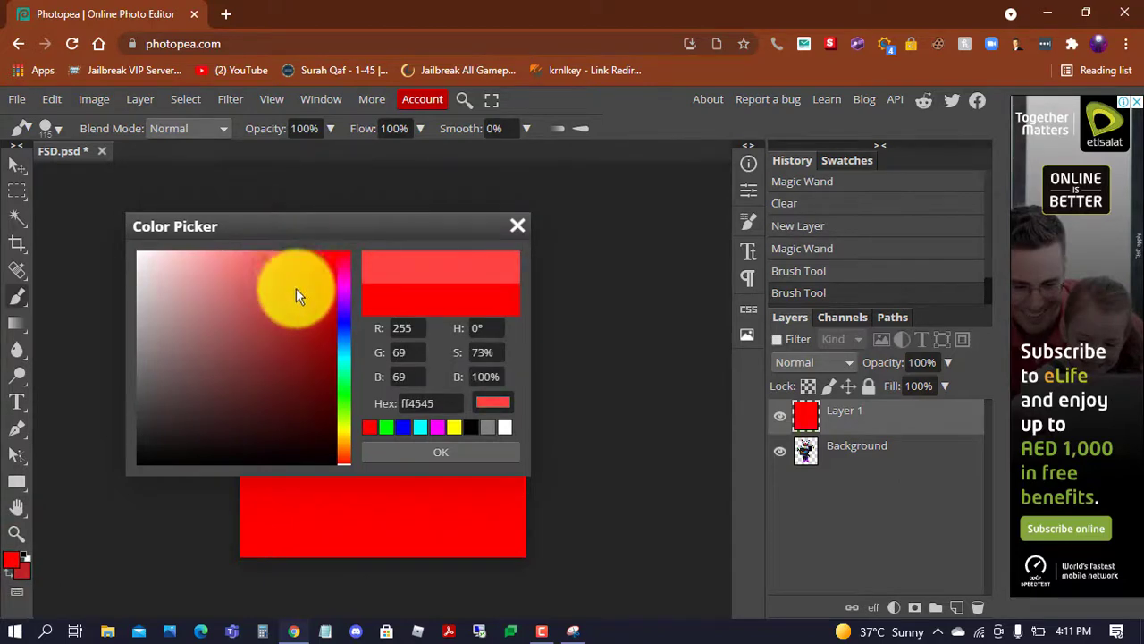
{"action": "left_click_drag", "start_coordinate": [299, 296], "coordinate": [300, 309]}
{"action": "left_click", "coordinate": [406, 451]}
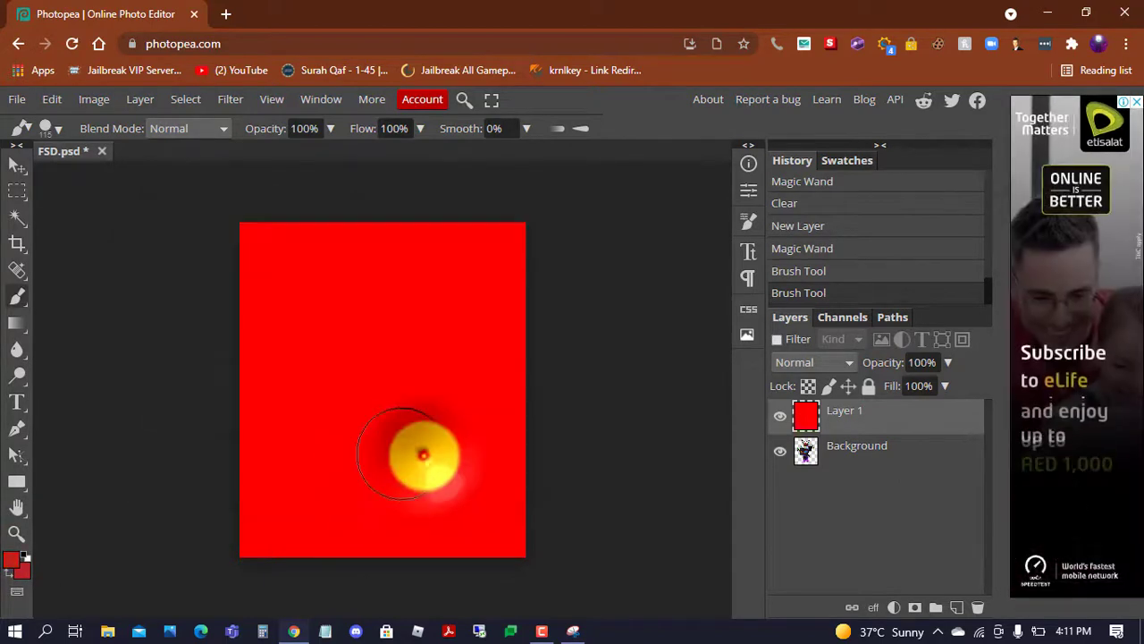
Paint short dark red strokes scattered across the red layer with the hard round 24 px brush
{"action": "left_click", "coordinate": [180, 130]}
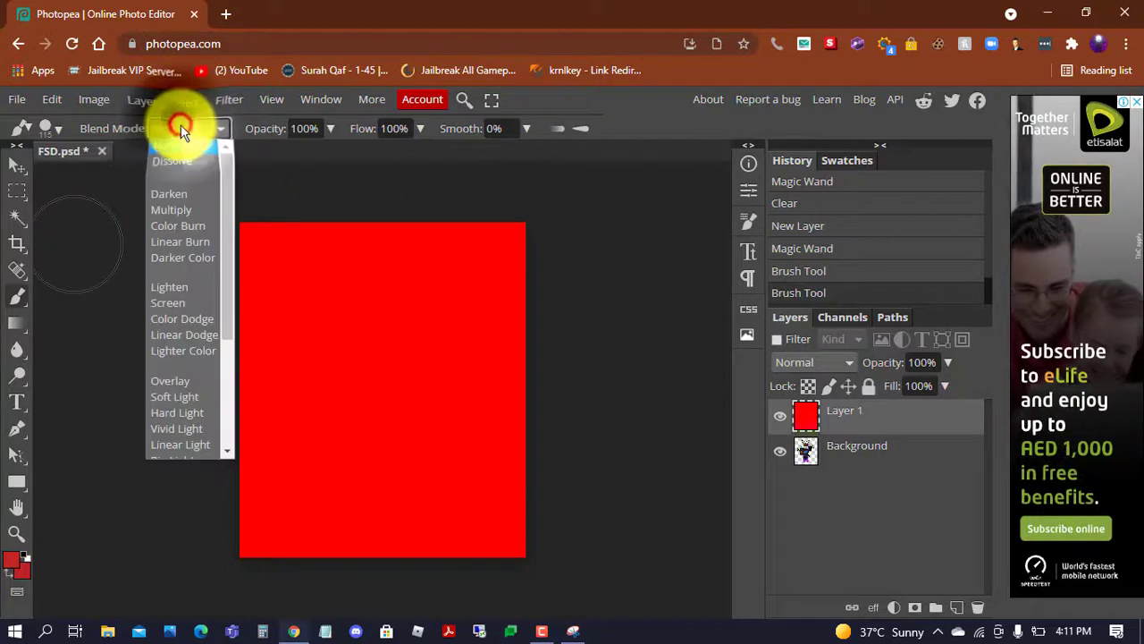
{"action": "left_click", "coordinate": [182, 127]}
{"action": "left_click", "coordinate": [52, 131]}
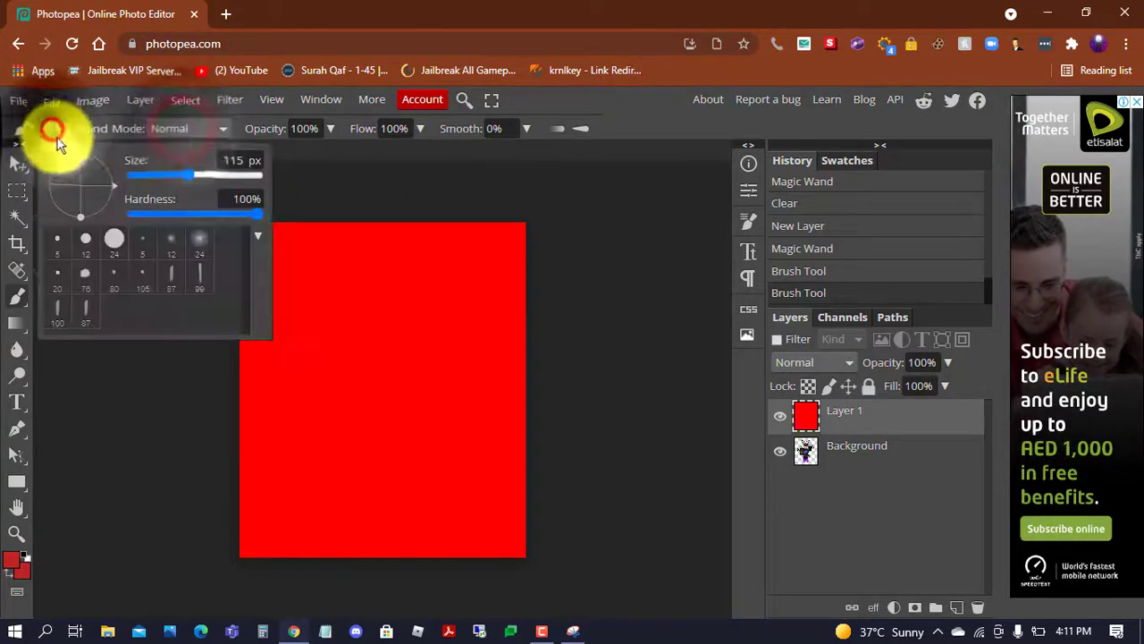
{"action": "left_click", "coordinate": [114, 238]}
{"action": "left_click", "coordinate": [154, 461]}
{"action": "left_click_drag", "start_coordinate": [295, 445], "coordinate": [299, 492]}
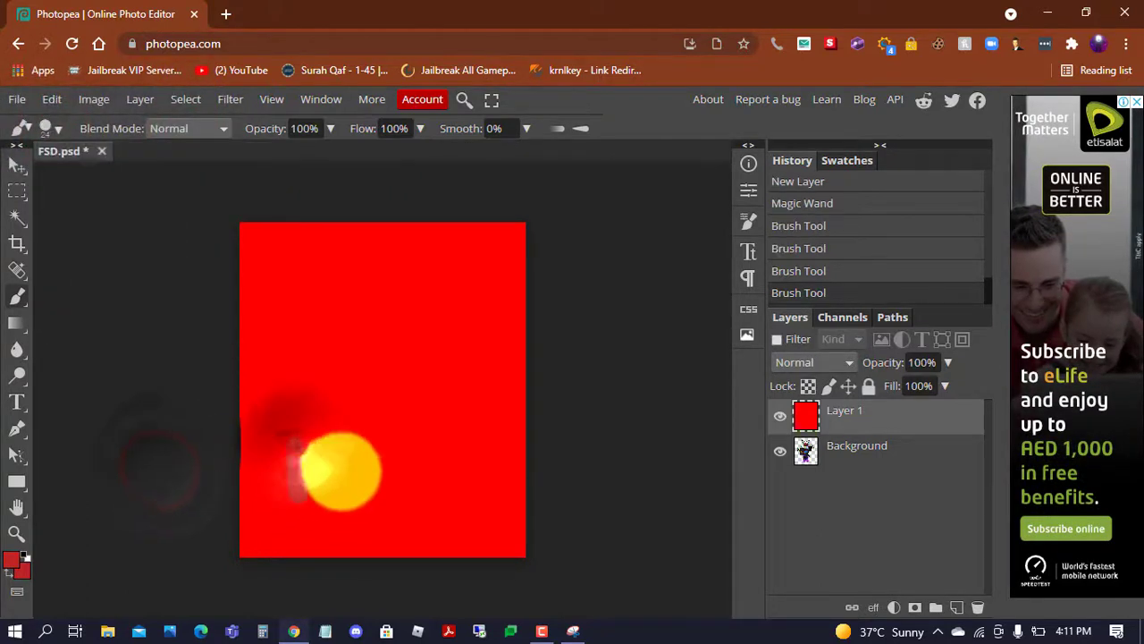
{"action": "left_click_drag", "start_coordinate": [455, 396], "coordinate": [452, 450]}
{"action": "left_click_drag", "start_coordinate": [331, 293], "coordinate": [344, 340]}
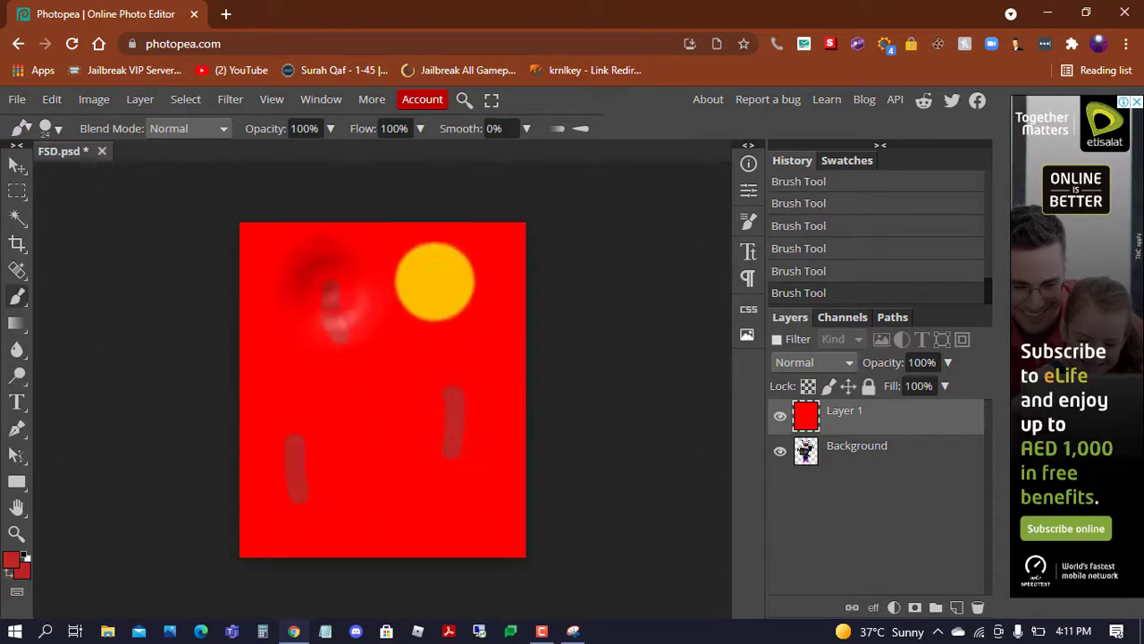
{"action": "left_click_drag", "start_coordinate": [434, 268], "coordinate": [435, 324]}
{"action": "left_click_drag", "start_coordinate": [370, 469], "coordinate": [373, 477]}
{"action": "left_click_drag", "start_coordinate": [454, 495], "coordinate": [501, 526]}
{"action": "left_click_drag", "start_coordinate": [304, 342], "coordinate": [355, 407]}
{"action": "left_click_drag", "start_coordinate": [477, 244], "coordinate": [485, 282]}
{"action": "left_click_drag", "start_coordinate": [266, 252], "coordinate": [266, 282]}
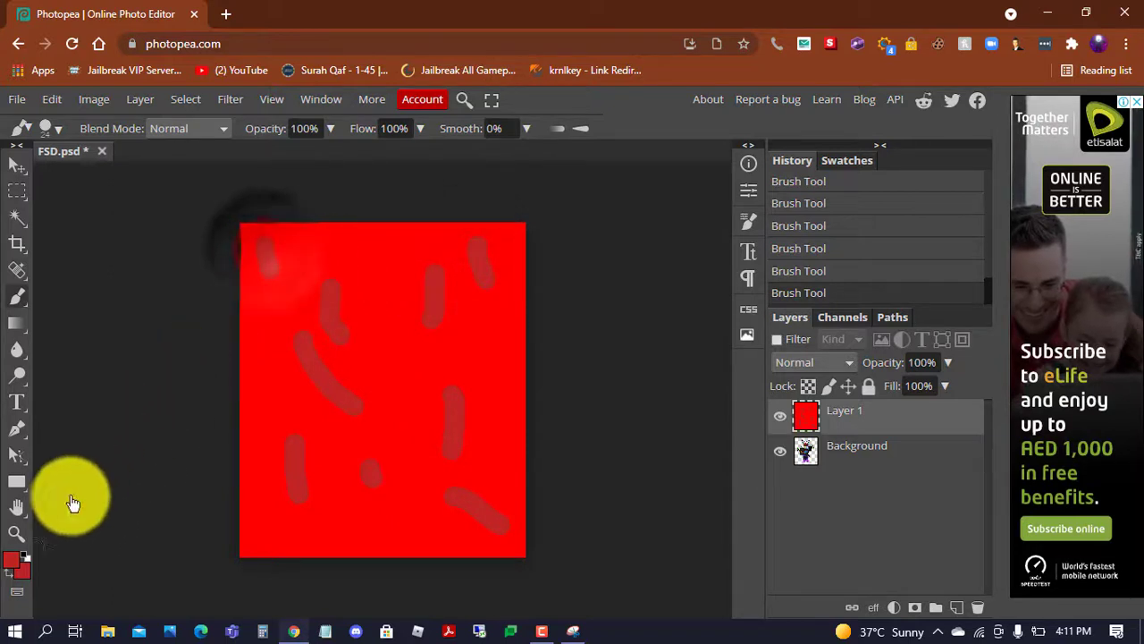
Set the foreground colour to white and paint short white strokes scattered between the dark red ones
{"action": "left_click", "coordinate": [12, 560]}
{"action": "left_click_drag", "start_coordinate": [200, 309], "coordinate": [37, 132]}
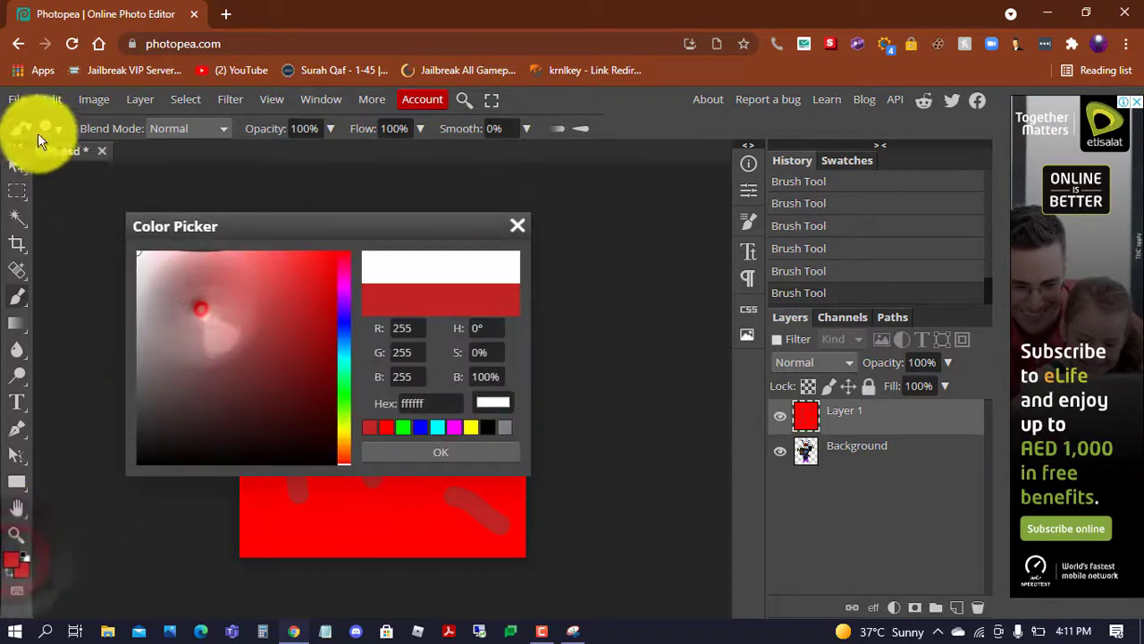
{"action": "left_click", "coordinate": [449, 451]}
{"action": "left_click_drag", "start_coordinate": [395, 501], "coordinate": [382, 517]}
{"action": "left_click_drag", "start_coordinate": [415, 348], "coordinate": [396, 403]}
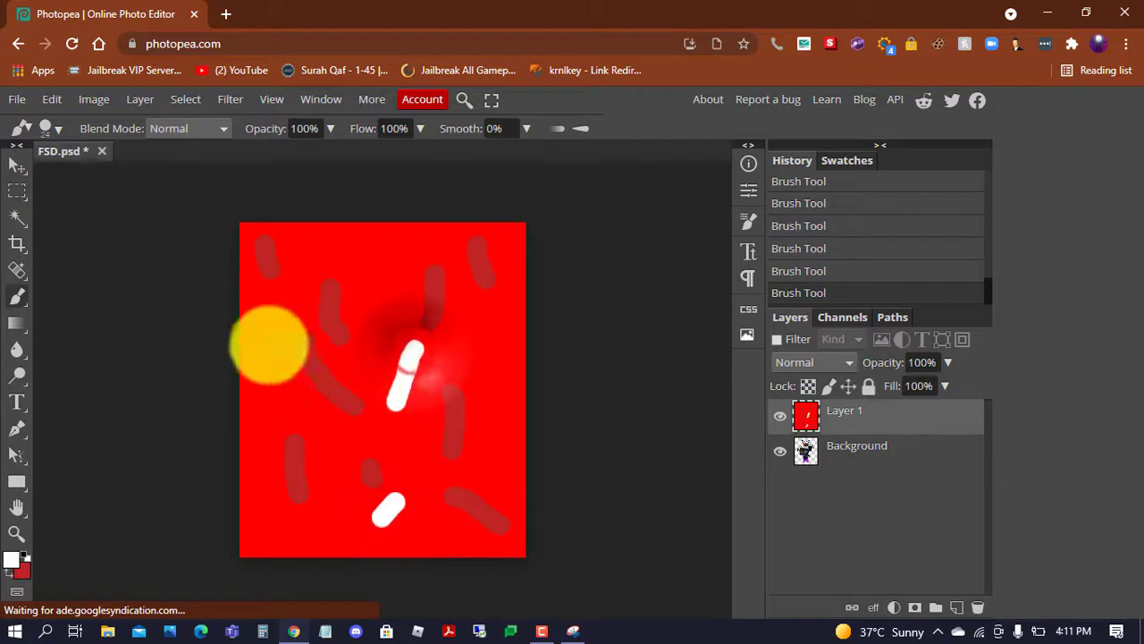
{"action": "left_click_drag", "start_coordinate": [262, 332], "coordinate": [263, 382]}
{"action": "left_click_drag", "start_coordinate": [380, 253], "coordinate": [387, 277]}
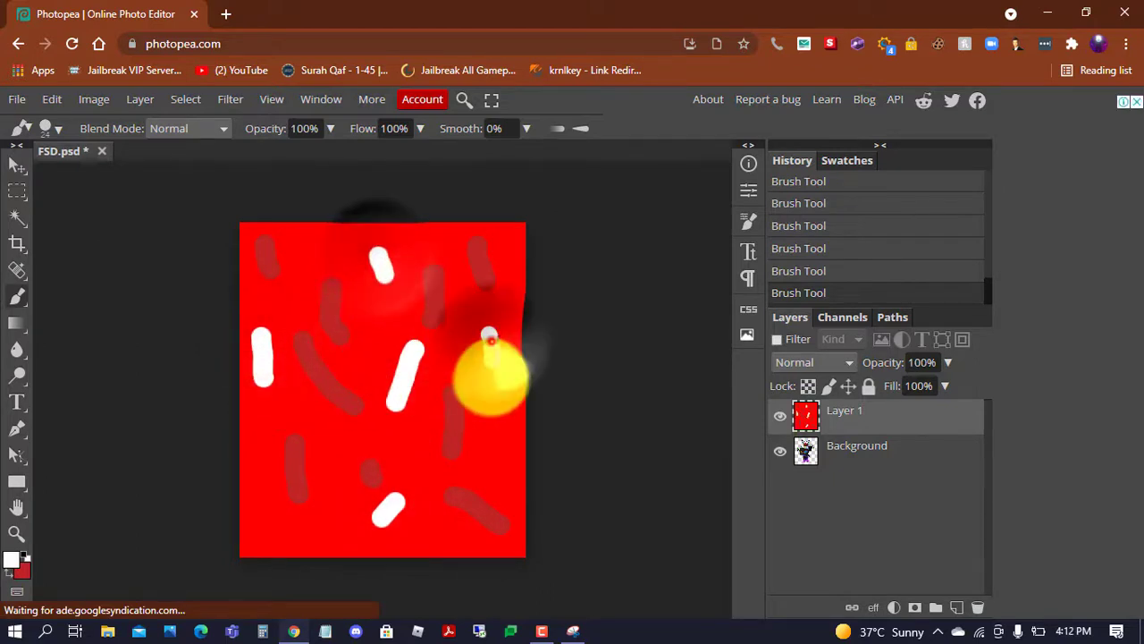
{"action": "left_click_drag", "start_coordinate": [490, 337], "coordinate": [490, 376]}
{"action": "left_click_drag", "start_coordinate": [358, 463], "coordinate": [331, 474]}
{"action": "left_click_drag", "start_coordinate": [291, 526], "coordinate": [250, 528]}
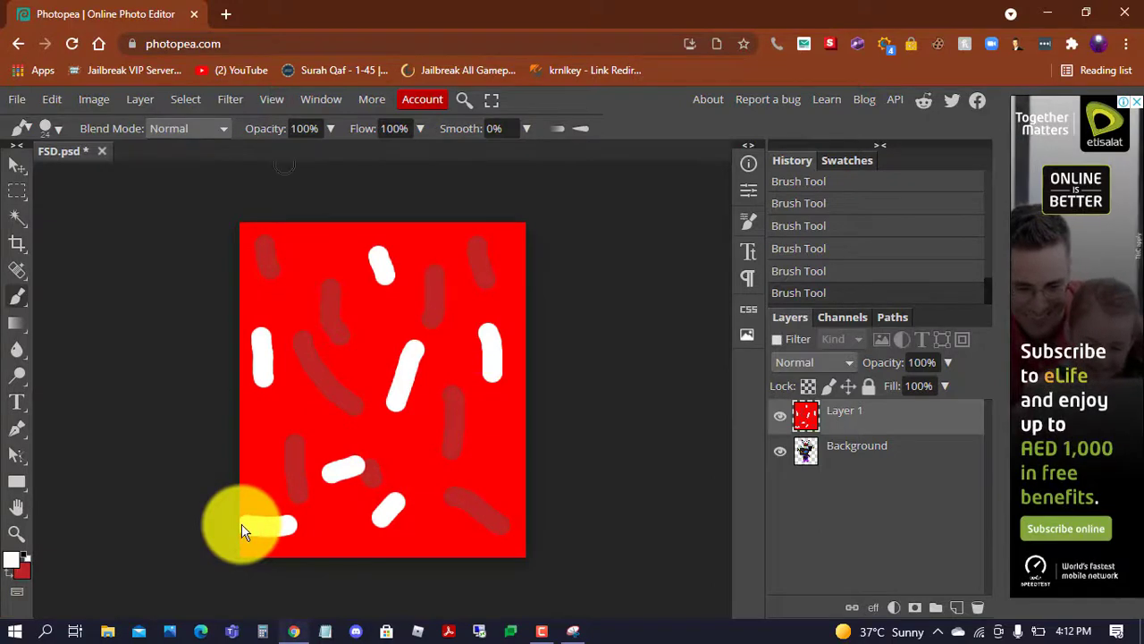
Apply the Liquify filter to the painted layer, smearing the strokes into swirling curves
{"action": "left_click", "coordinate": [231, 105]}
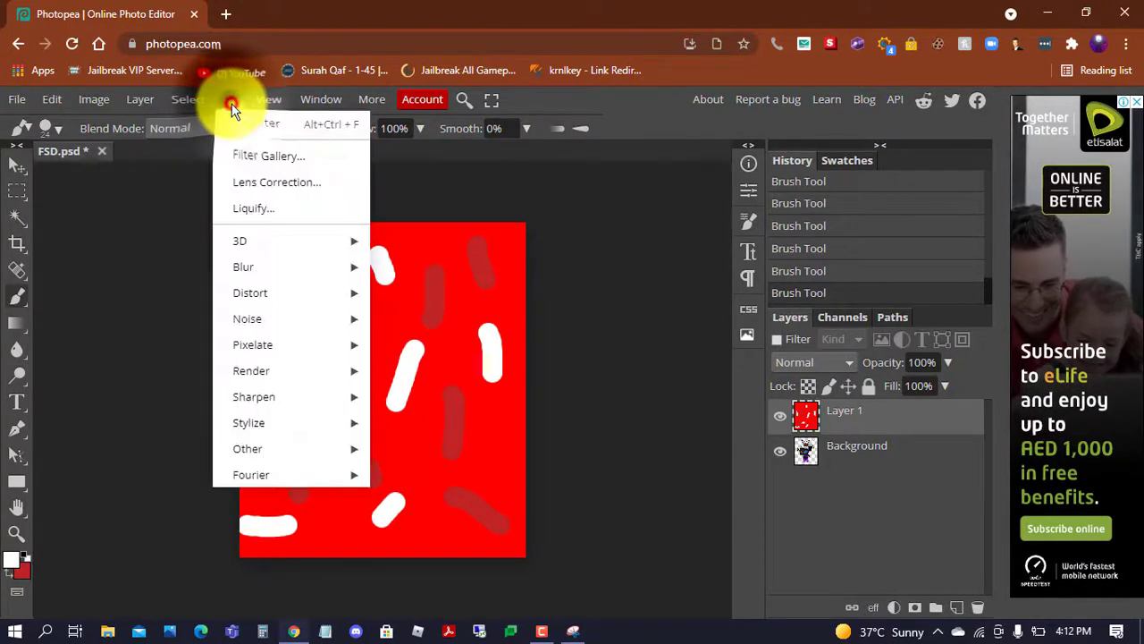
{"action": "left_click", "coordinate": [282, 213]}
{"action": "mouse_move", "coordinate": [407, 241]}
{"action": "left_mouse_down"}
{"action": "mouse_move", "coordinate": [369, 460]}
{"action": "mouse_move", "coordinate": [516, 298]}
{"action": "mouse_move", "coordinate": [420, 453]}
{"action": "mouse_move", "coordinate": [454, 334]}
{"action": "mouse_move", "coordinate": [505, 332]}
{"action": "mouse_move", "coordinate": [492, 344]}
{"action": "mouse_move", "coordinate": [340, 331]}
{"action": "mouse_move", "coordinate": [371, 482]}
{"action": "mouse_move", "coordinate": [509, 210]}
{"action": "mouse_move", "coordinate": [304, 340]}
{"action": "mouse_move", "coordinate": [434, 469]}
{"action": "mouse_move", "coordinate": [474, 324]}
{"action": "mouse_move", "coordinate": [349, 312]}
{"action": "mouse_move", "coordinate": [476, 428]}
{"action": "left_mouse_up"}
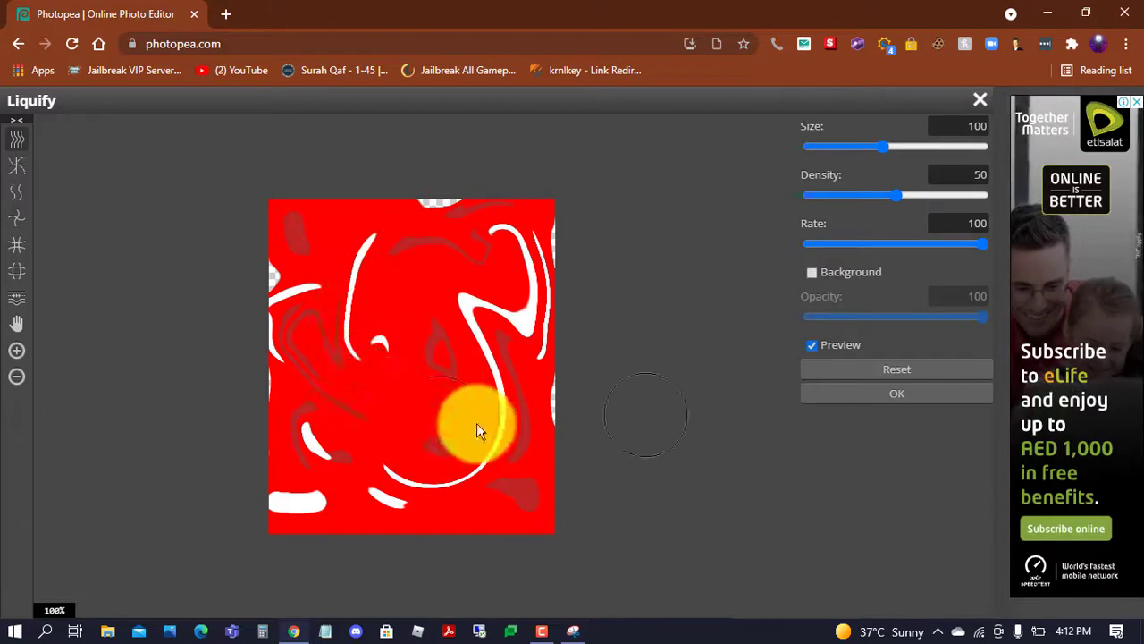
{"action": "left_click", "coordinate": [913, 391]}
Move the character's Background layer above the painted Layer 1
{"action": "left_click_drag", "start_coordinate": [855, 452], "coordinate": [852, 409]}
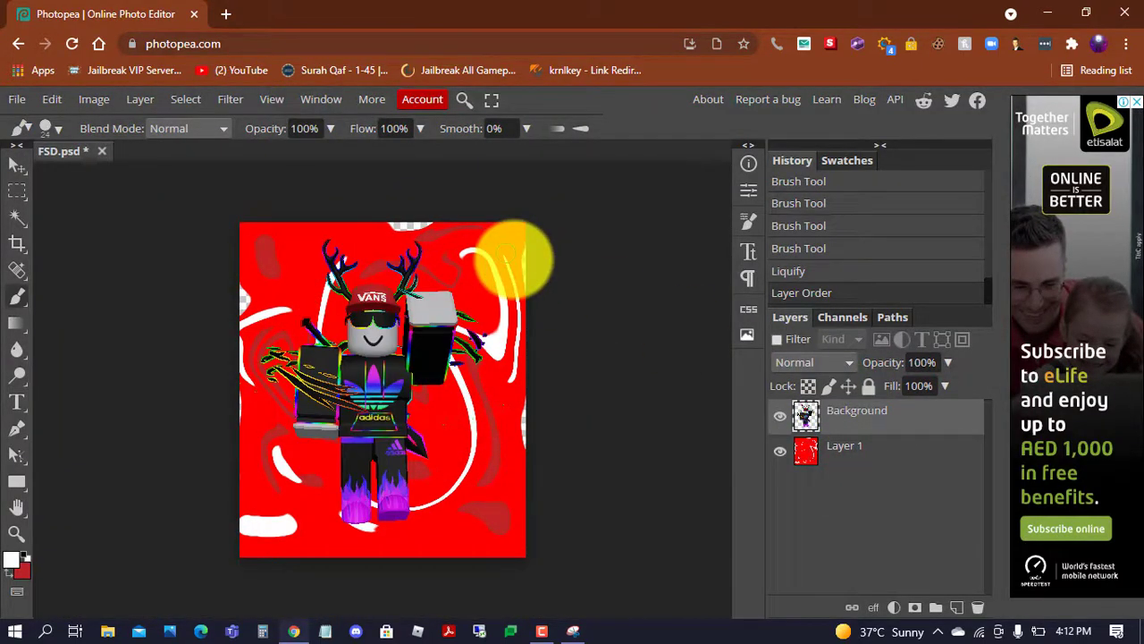
{"action": "left_click", "coordinate": [879, 433]}
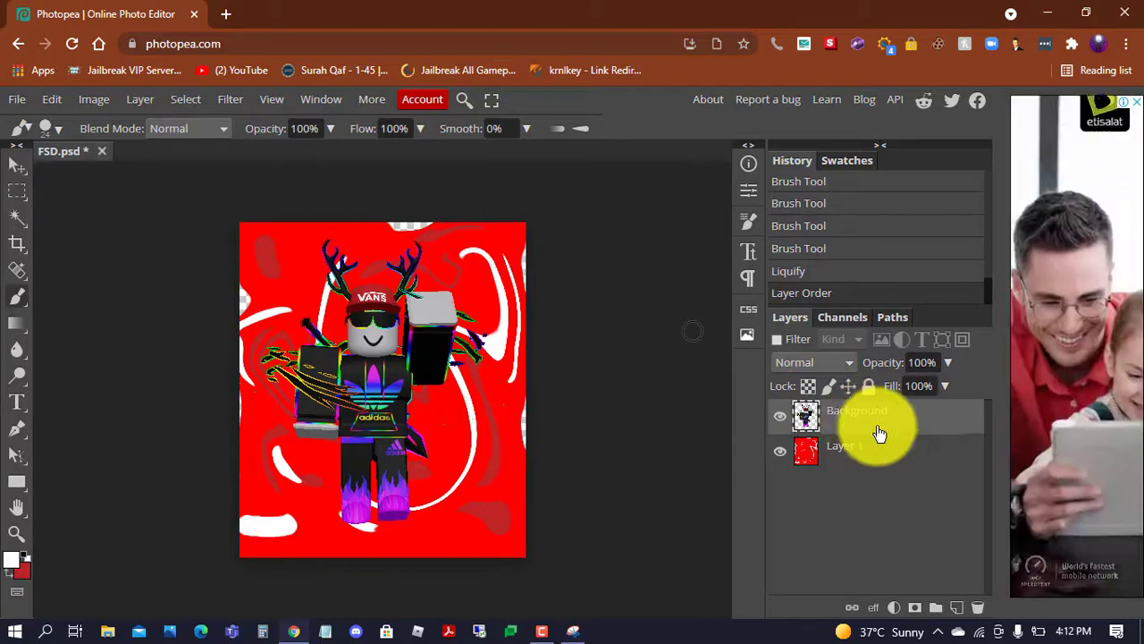
Export the finished picture as a PNG and save it as FSD.png in the Downloads folder
{"action": "left_click", "coordinate": [18, 98]}
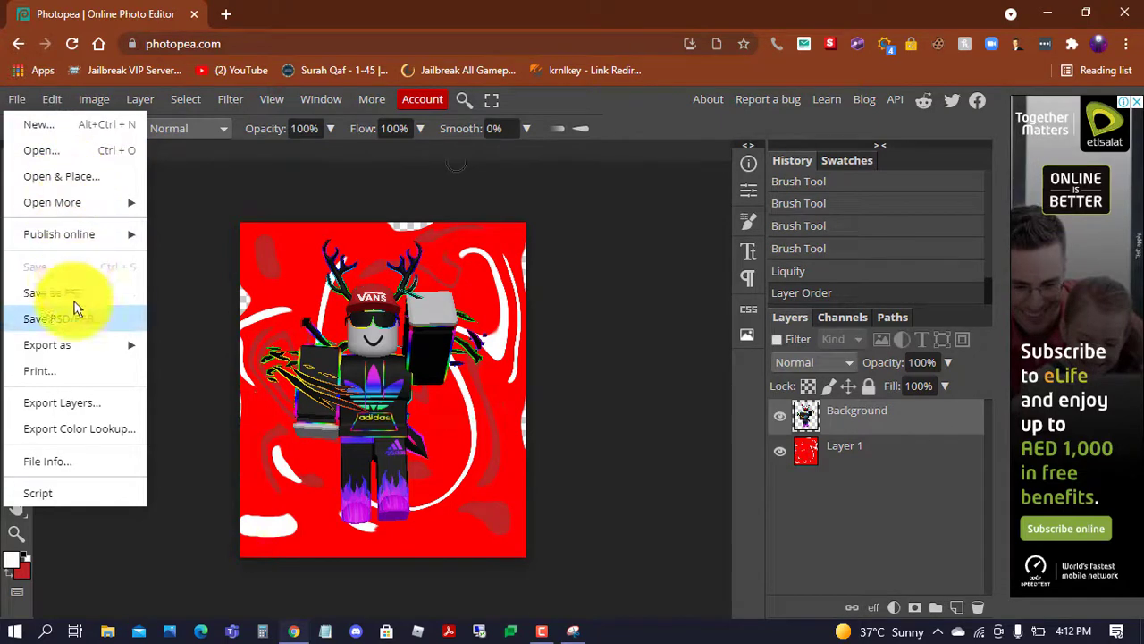
{"action": "left_click", "coordinate": [73, 345]}
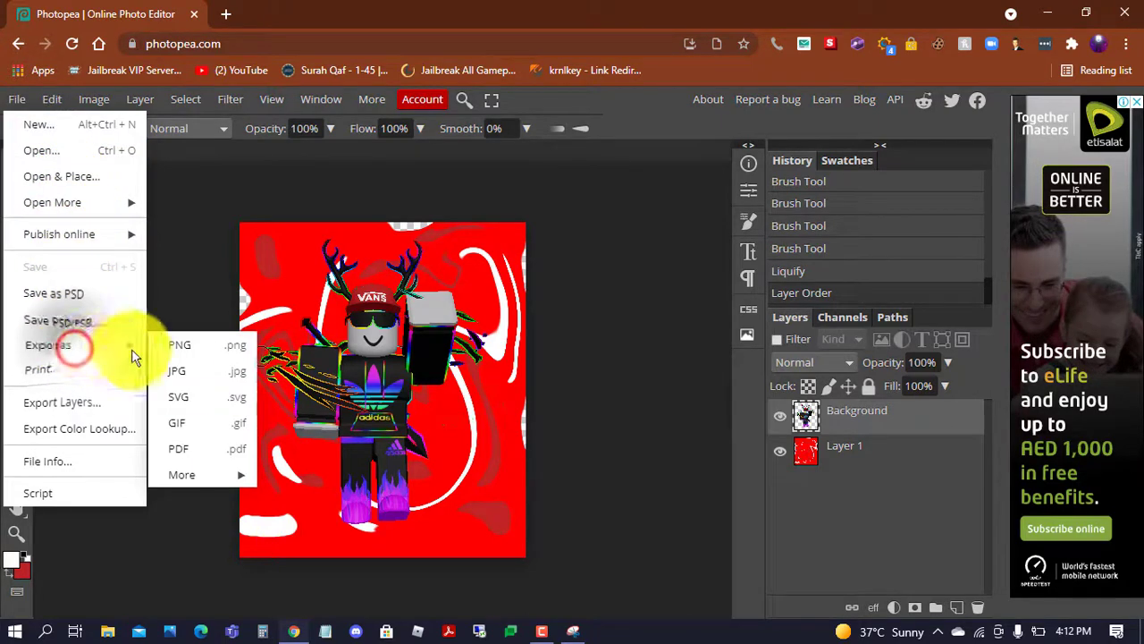
{"action": "left_click", "coordinate": [202, 348]}
{"action": "left_click", "coordinate": [487, 334]}
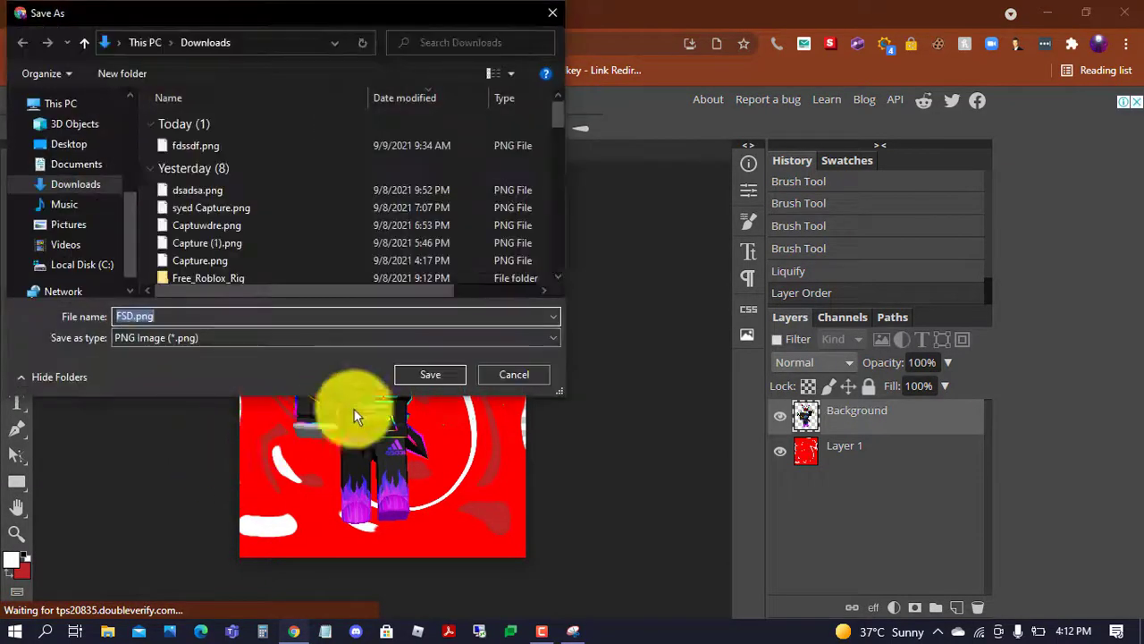
{"action": "left_click", "coordinate": [430, 374]}
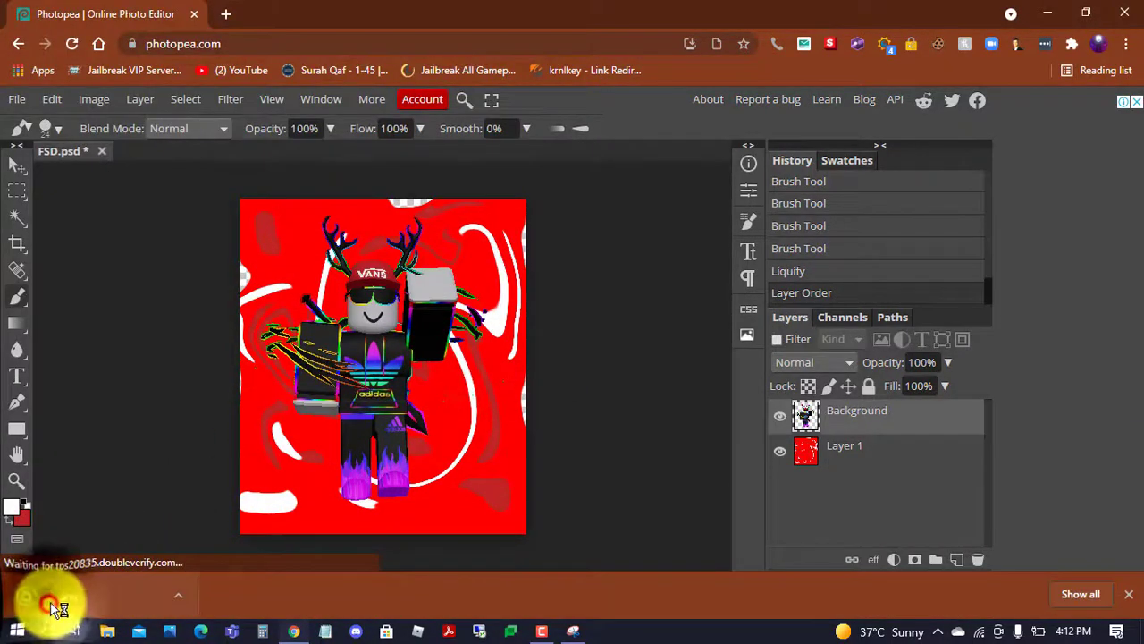
Open the downloaded FSD.png in Photos, examine the character and swirled background up close, and view the picture at actual size
{"action": "left_click", "coordinate": [55, 596]}
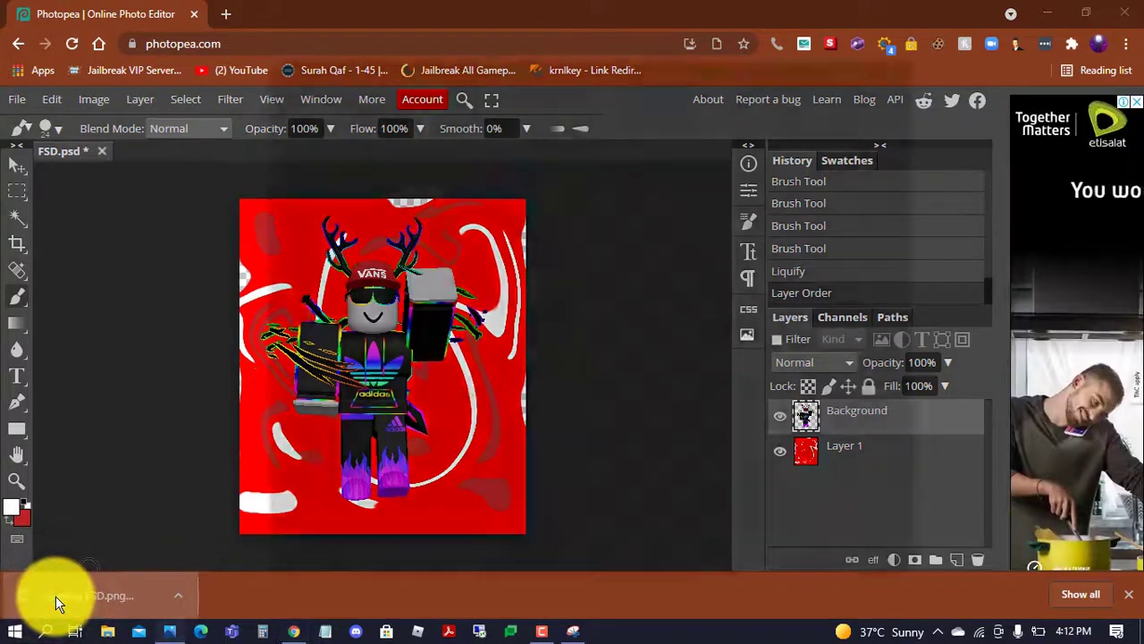
{"action": "scroll", "coordinate": [588, 340], "scroll_direction": "up", "scroll_amount": 4}
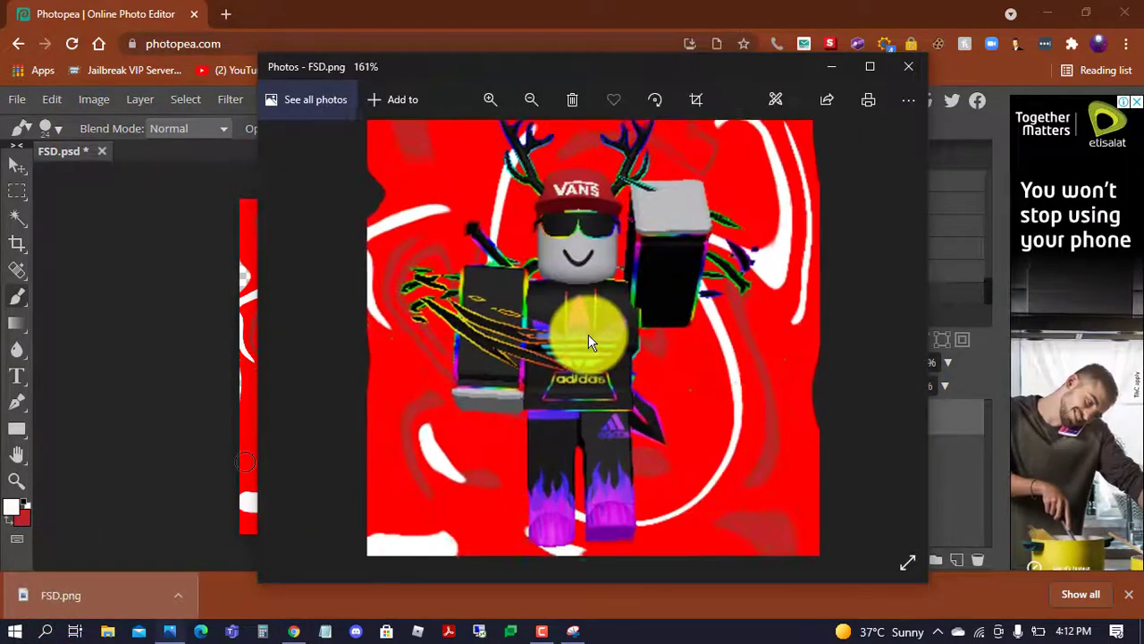
{"action": "scroll", "coordinate": [643, 275], "scroll_direction": "down", "scroll_amount": 5}
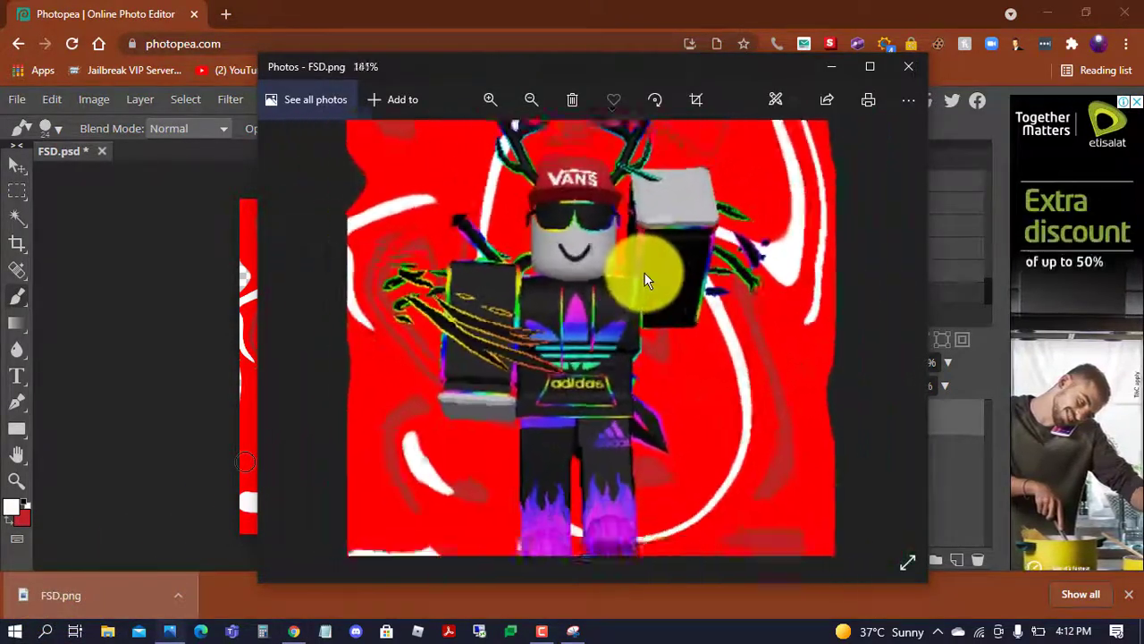
{"action": "scroll", "coordinate": [646, 276], "scroll_direction": "up", "scroll_amount": 1}
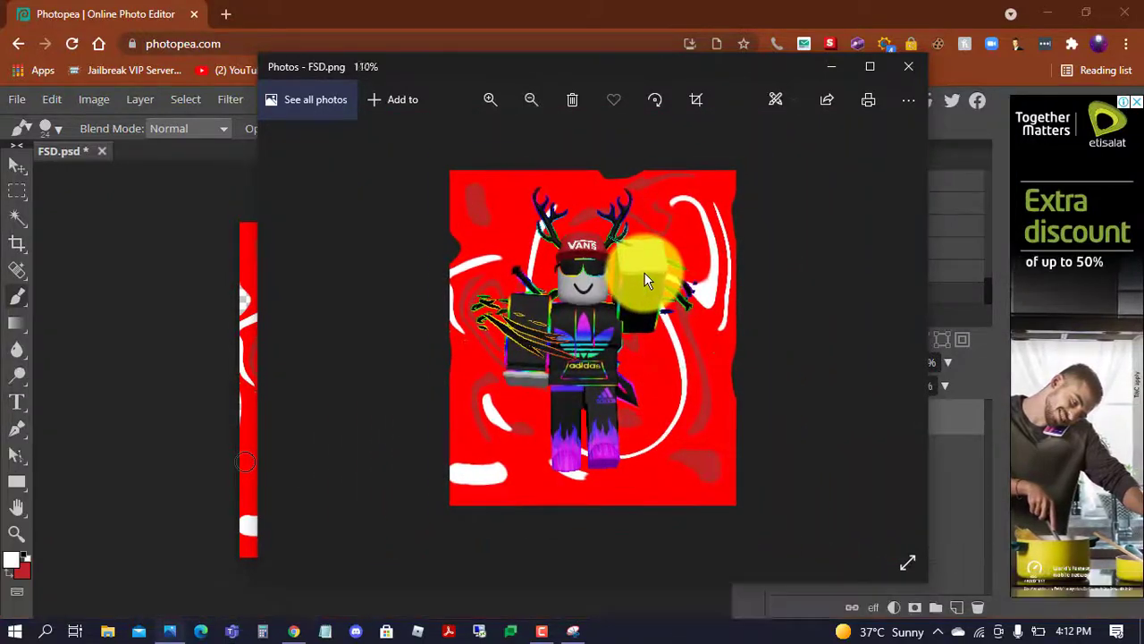
{"action": "left_click", "coordinate": [916, 108]}
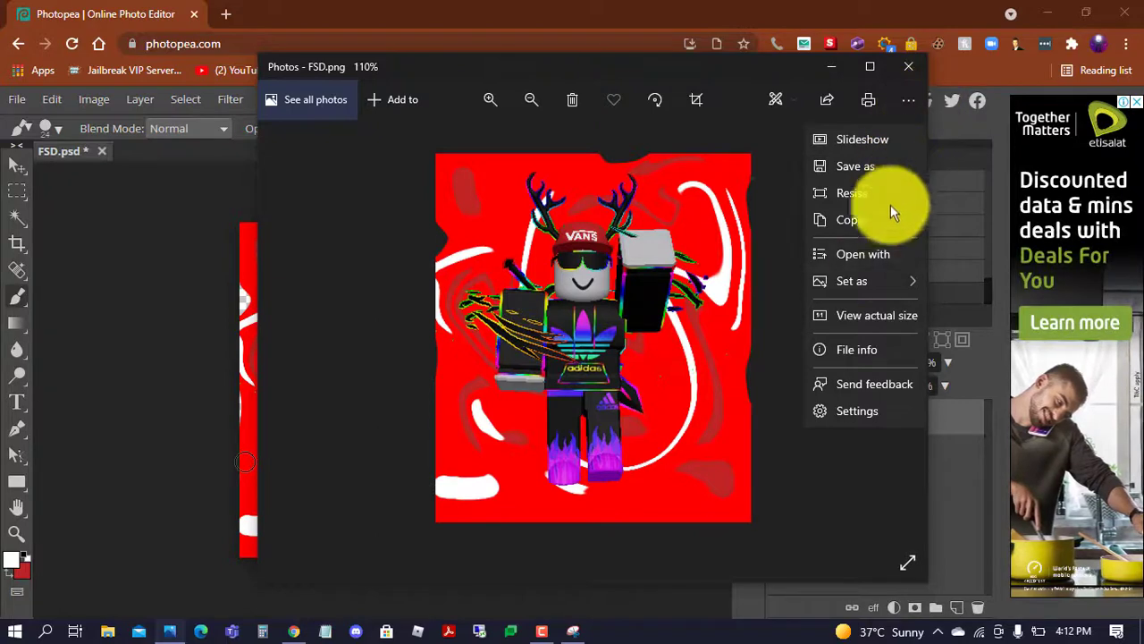
{"action": "left_click", "coordinate": [856, 325]}
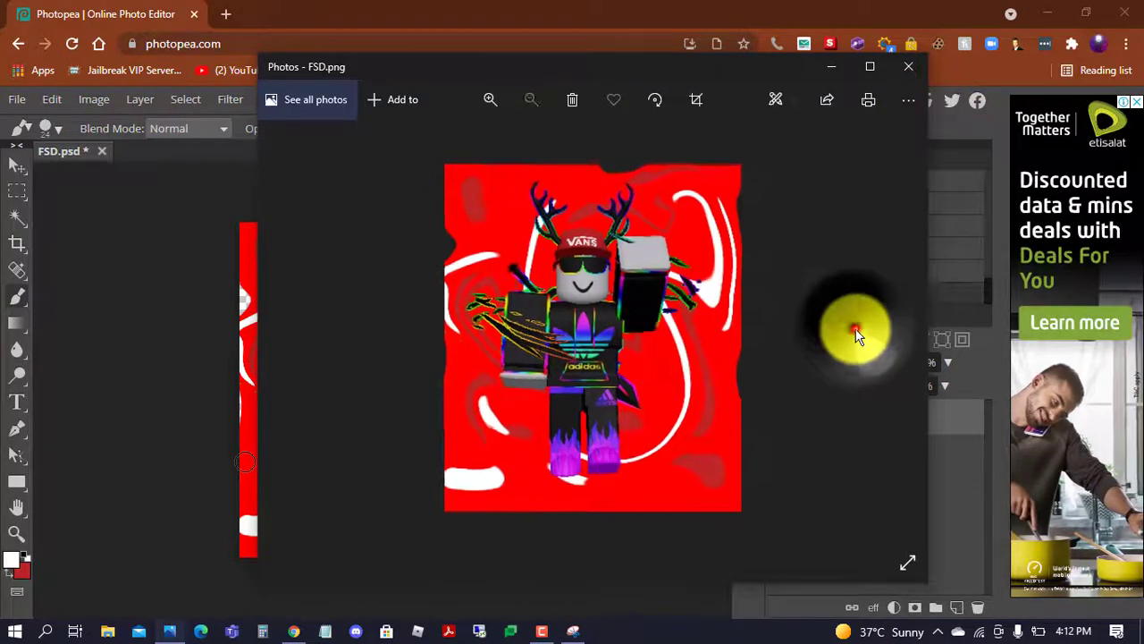
Look at the options for setting the picture as lock screen, background or app tile, then close the Photos viewer
{"action": "left_click", "coordinate": [908, 97]}
{"action": "mouse_move", "coordinate": [886, 281]}
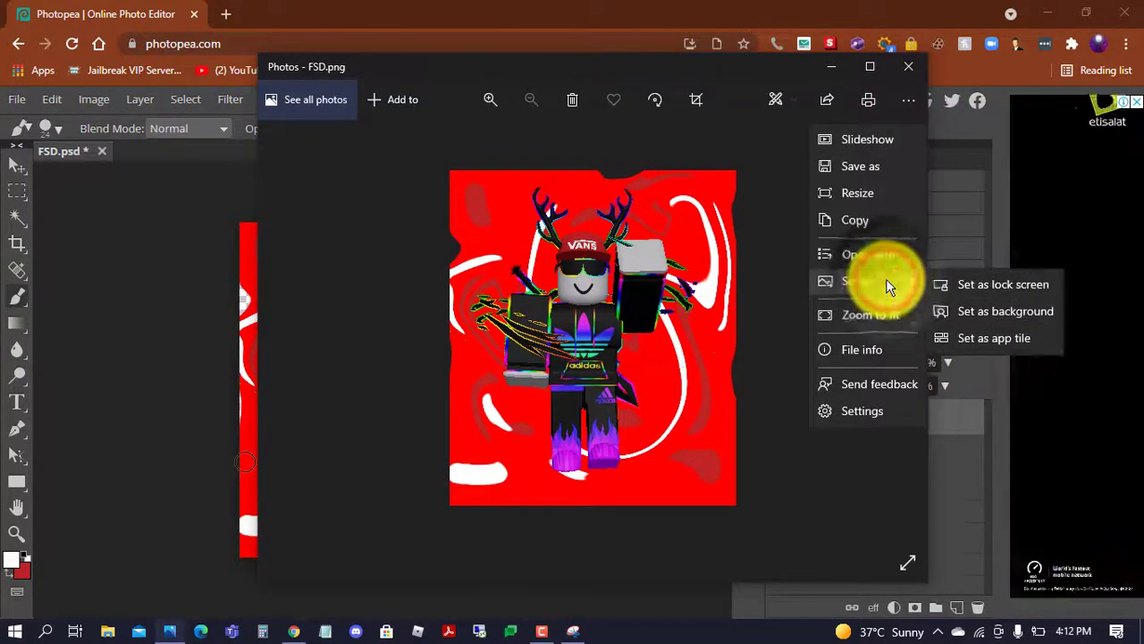
{"action": "left_click", "coordinate": [395, 273]}
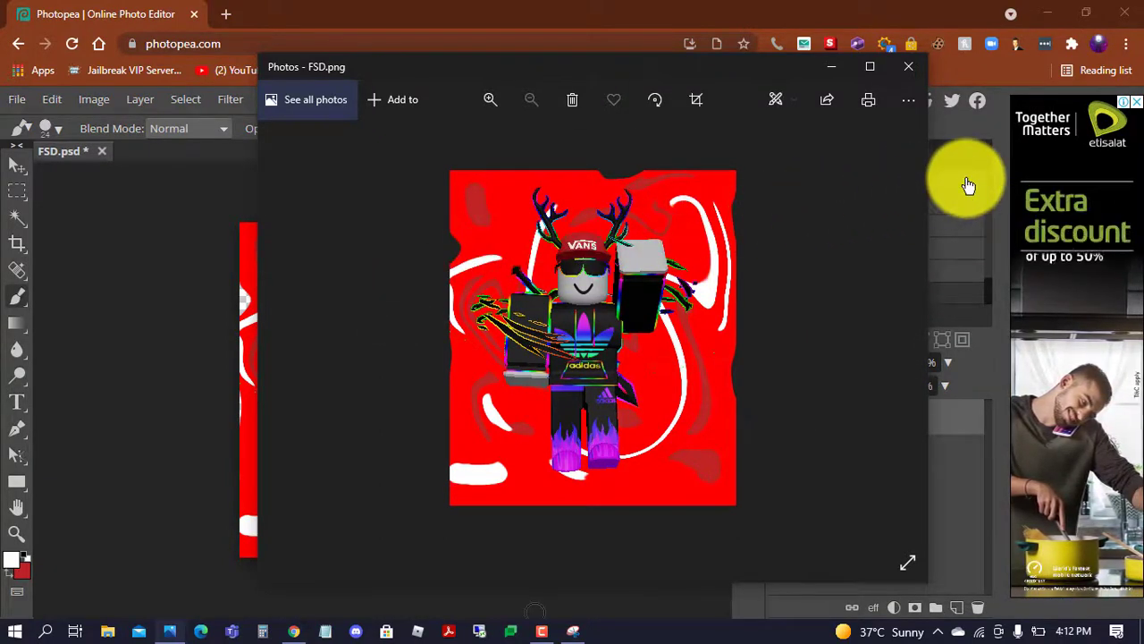
{"action": "left_click", "coordinate": [924, 73]}
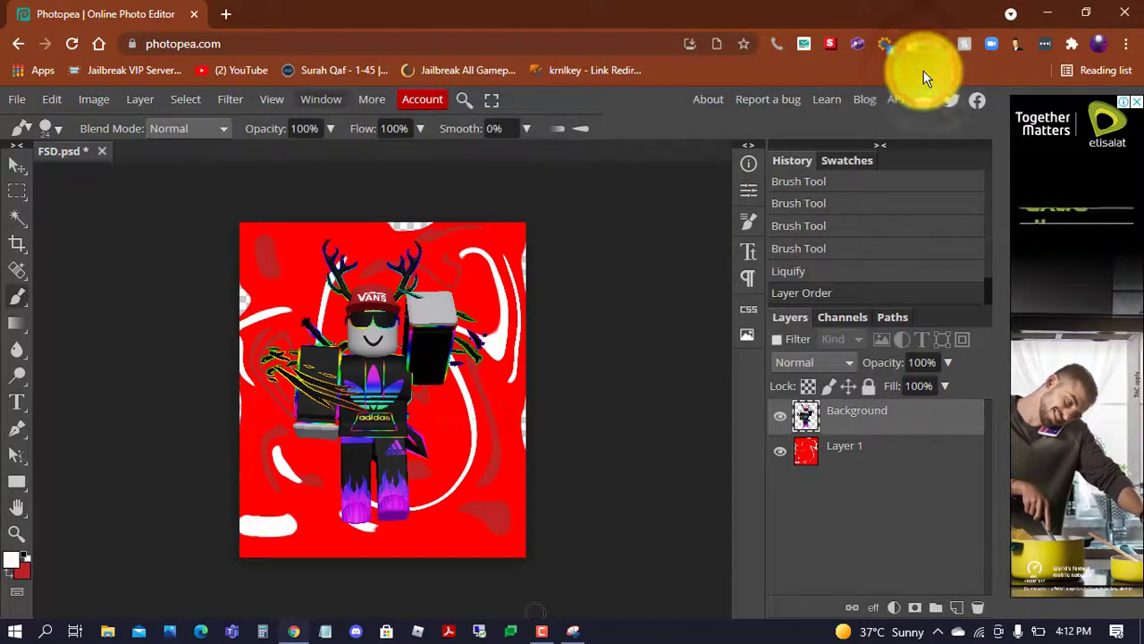